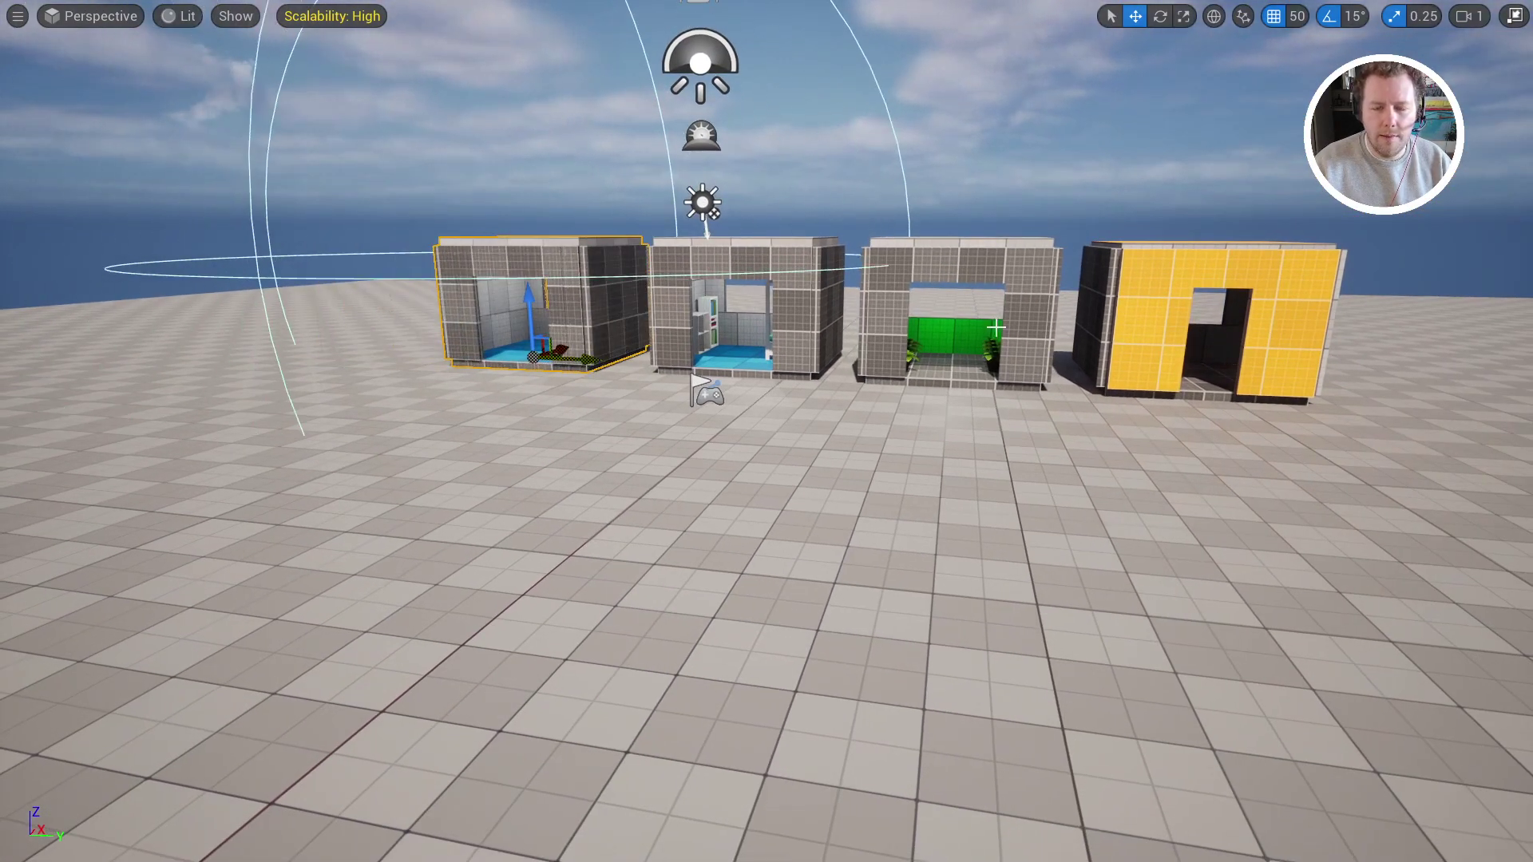
Inspect the furnished interior of the yellow office with its near walls hidden, and unhide those walls
{"action": "key", "text": "d"}
{"action": "right_click_drag", "start_coordinate": [767, 431], "coordinate": [631, 511]}
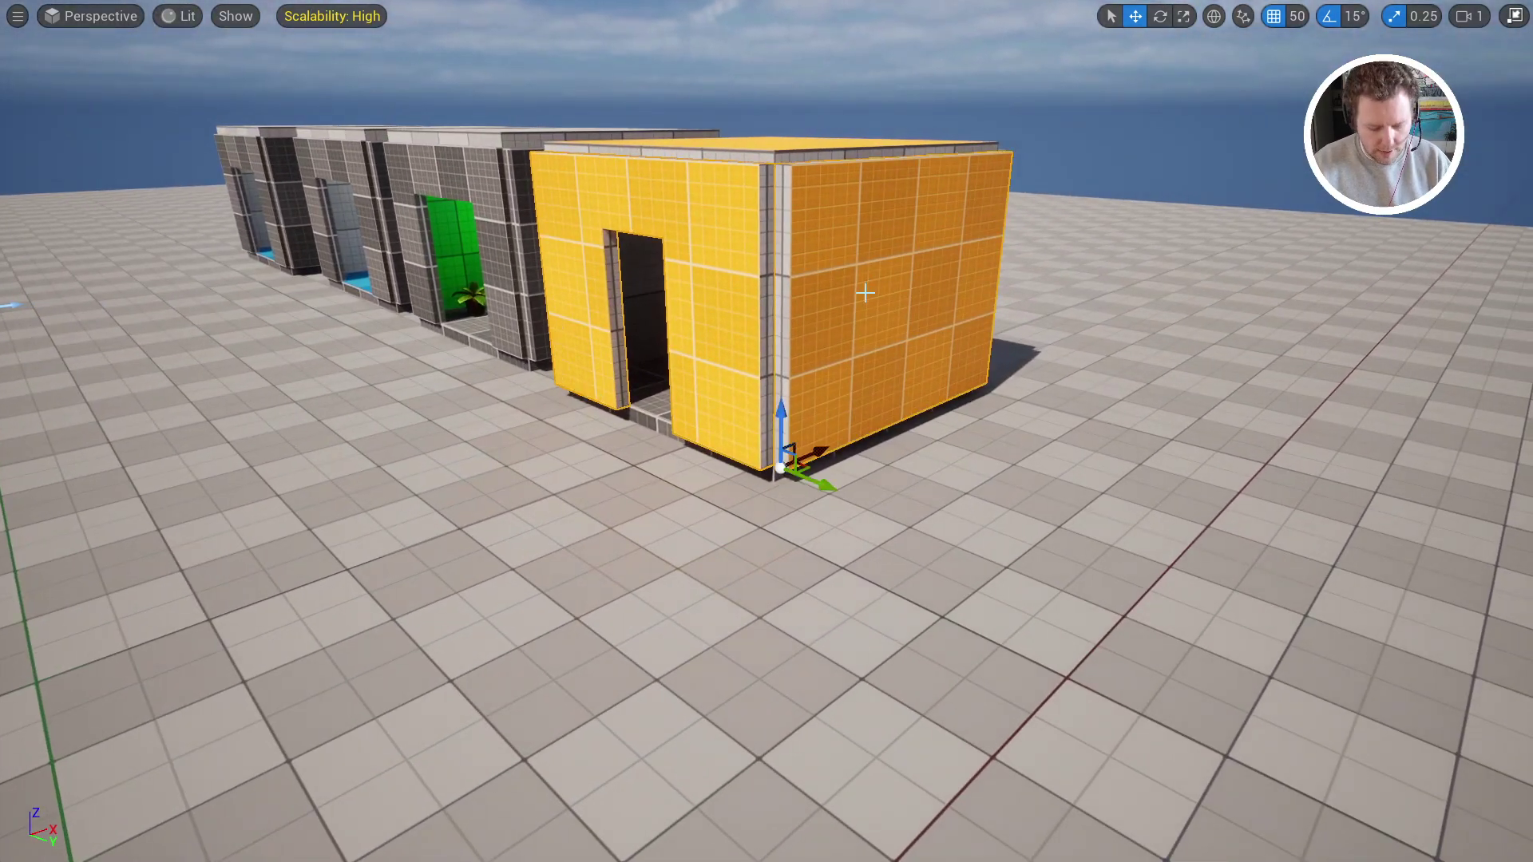
{"action": "key", "text": "w"}
{"action": "right_click_drag", "start_coordinate": [863, 303], "coordinate": [858, 374]}
{"action": "key", "text": "a"}
{"action": "key", "text": "s"}
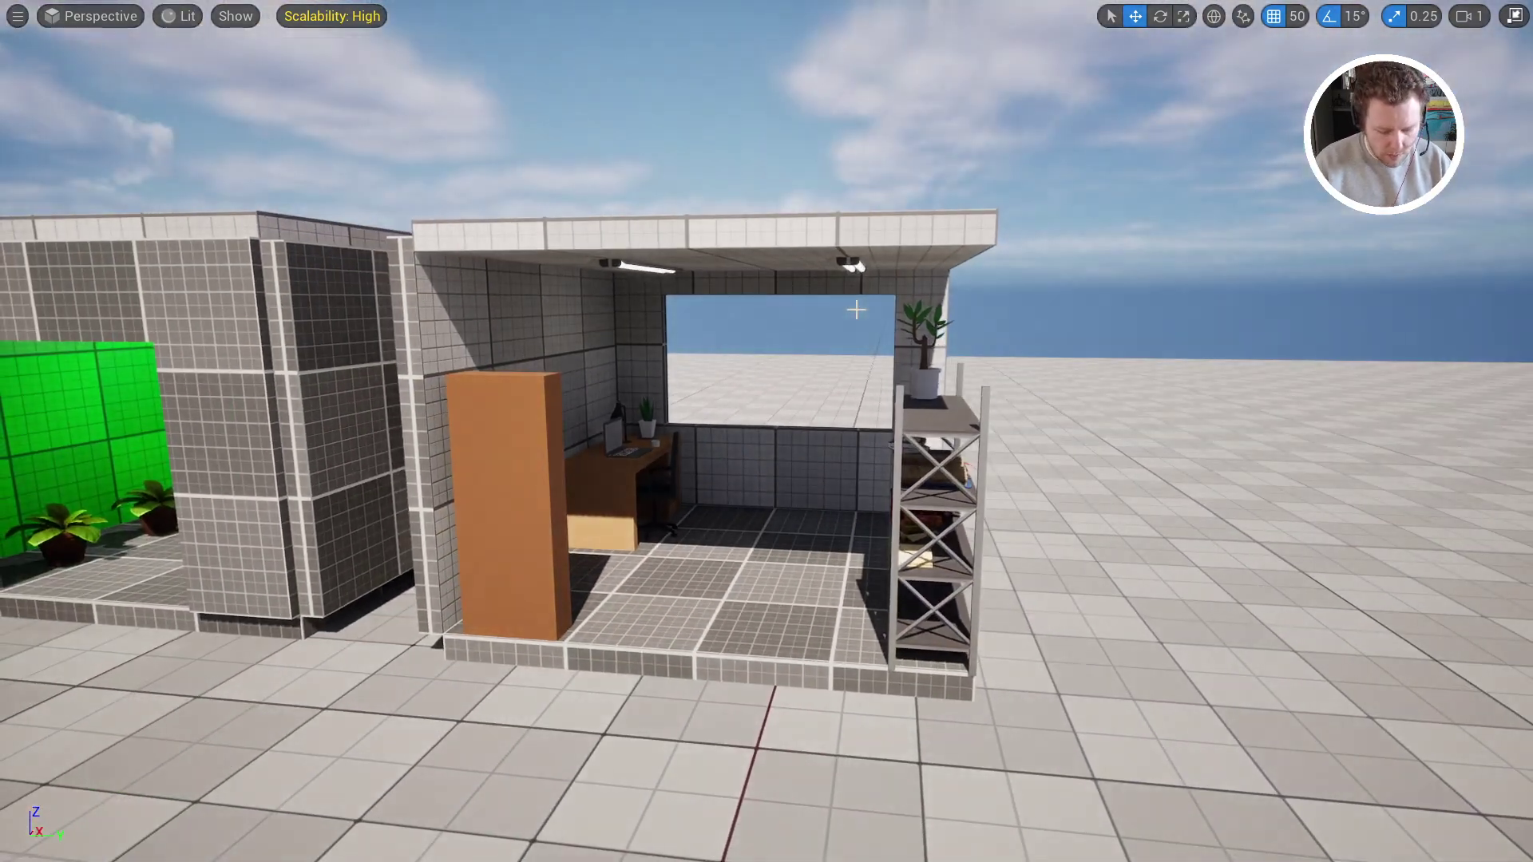
{"action": "key", "text": "ctrl+h"}
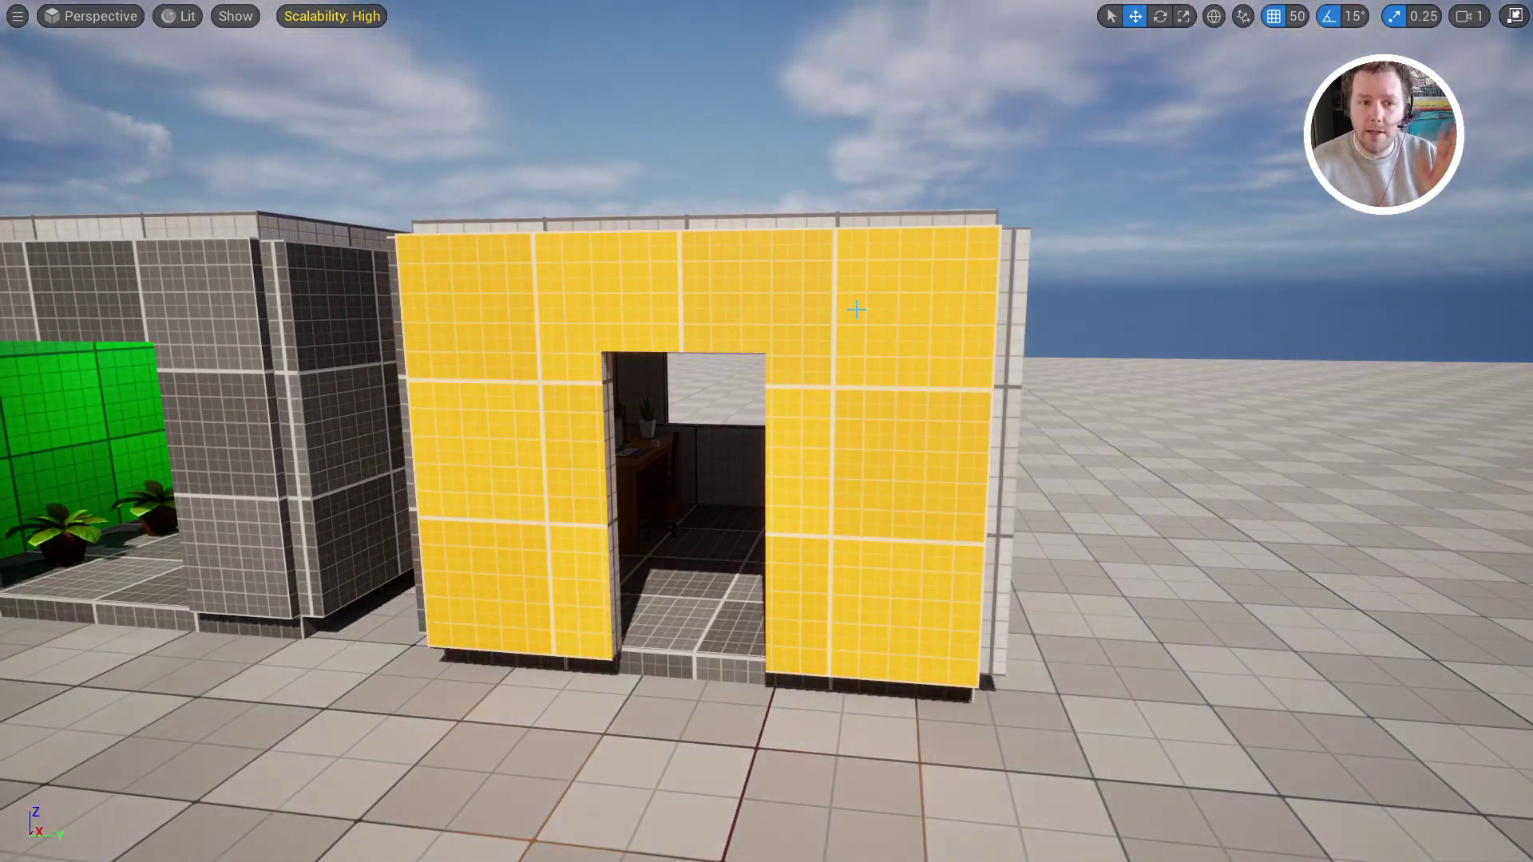
Leave the full-screen viewport for the standard editor layout, keeping the yellow office in view
{"action": "key", "text": "a"}
{"action": "mouse_move", "coordinate": [848, 472]}
{"action": "right_mouse_down"}
{"action": "mouse_move", "coordinate": [891, 411]}
{"action": "mouse_move", "coordinate": [829, 474]}
{"action": "right_mouse_up"}
{"action": "key", "text": "d"}
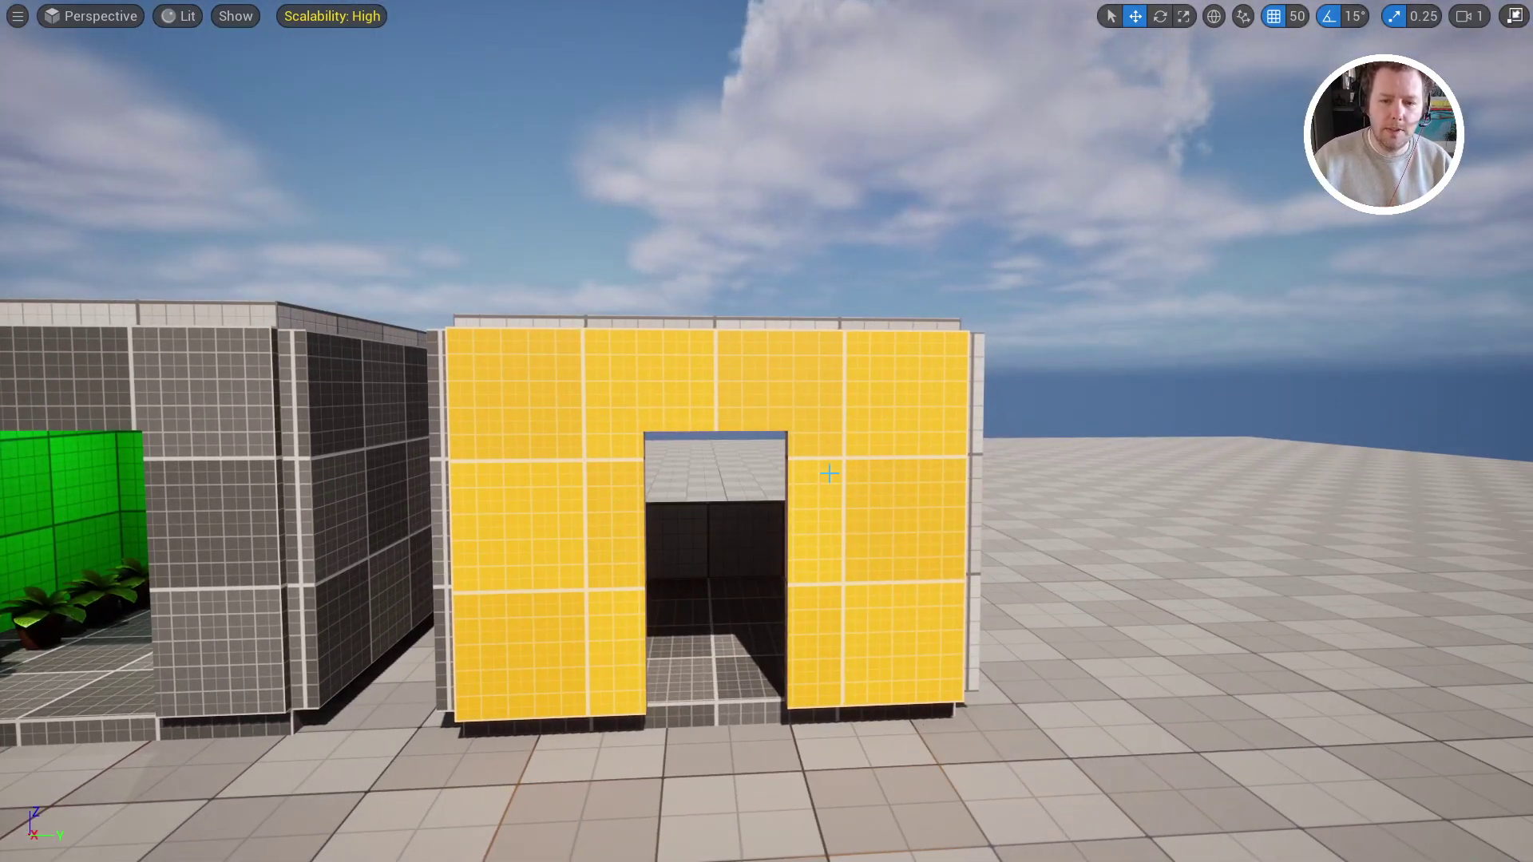
{"action": "right_click_drag", "start_coordinate": [830, 474], "coordinate": [800, 451]}
{"action": "key", "text": "w"}
{"action": "key", "text": "a"}
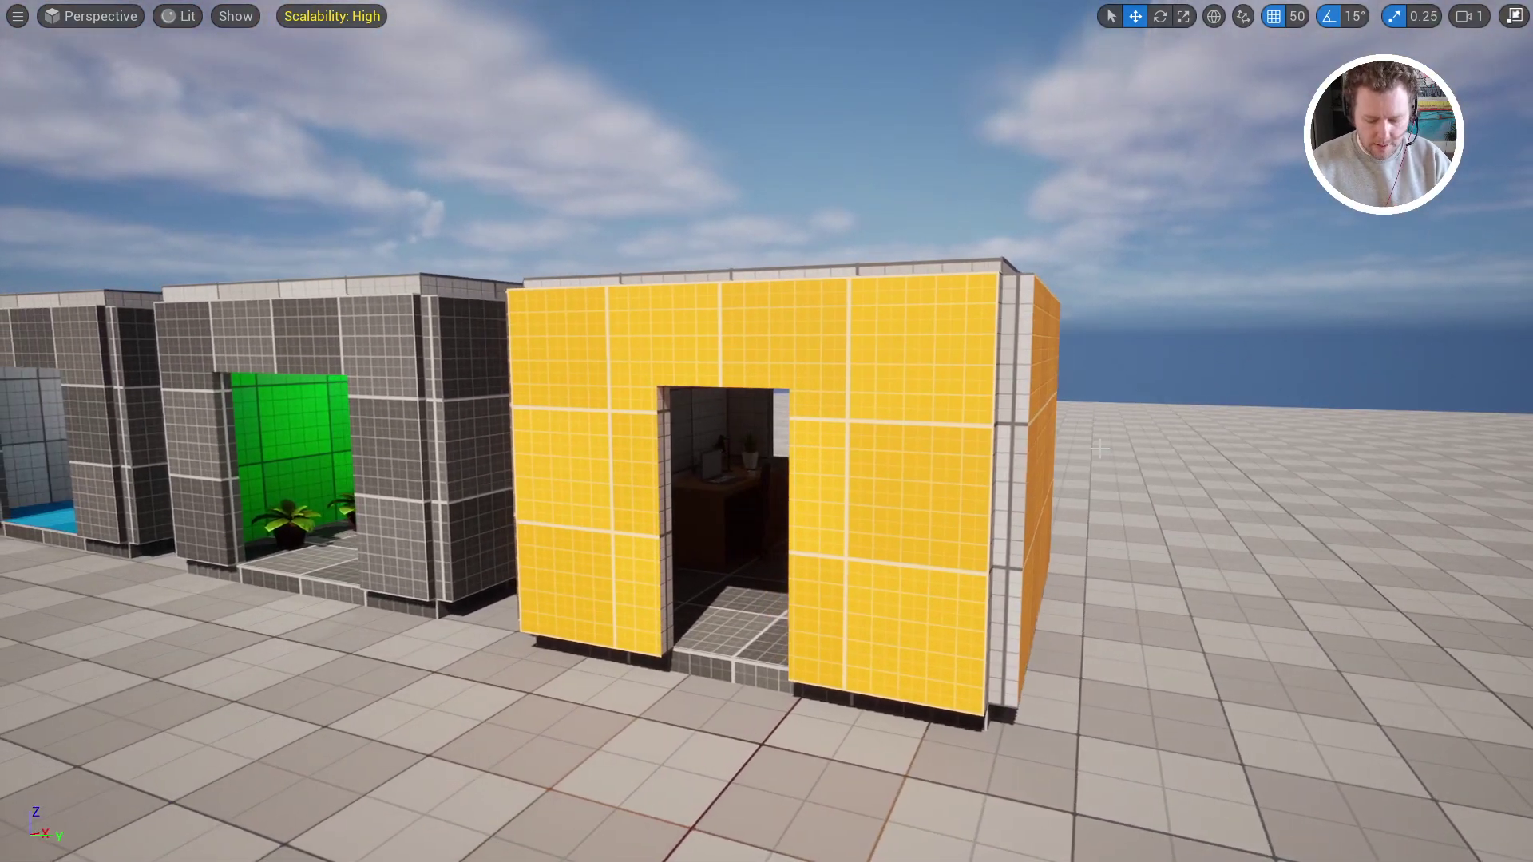
{"action": "key", "text": "F11"}
{"action": "key", "text": "a"}
{"action": "mouse_move", "coordinate": [691, 491]}
{"action": "right_mouse_down"}
{"action": "mouse_move", "coordinate": [711, 489]}
{"action": "mouse_move", "coordinate": [691, 491]}
{"action": "right_mouse_up"}
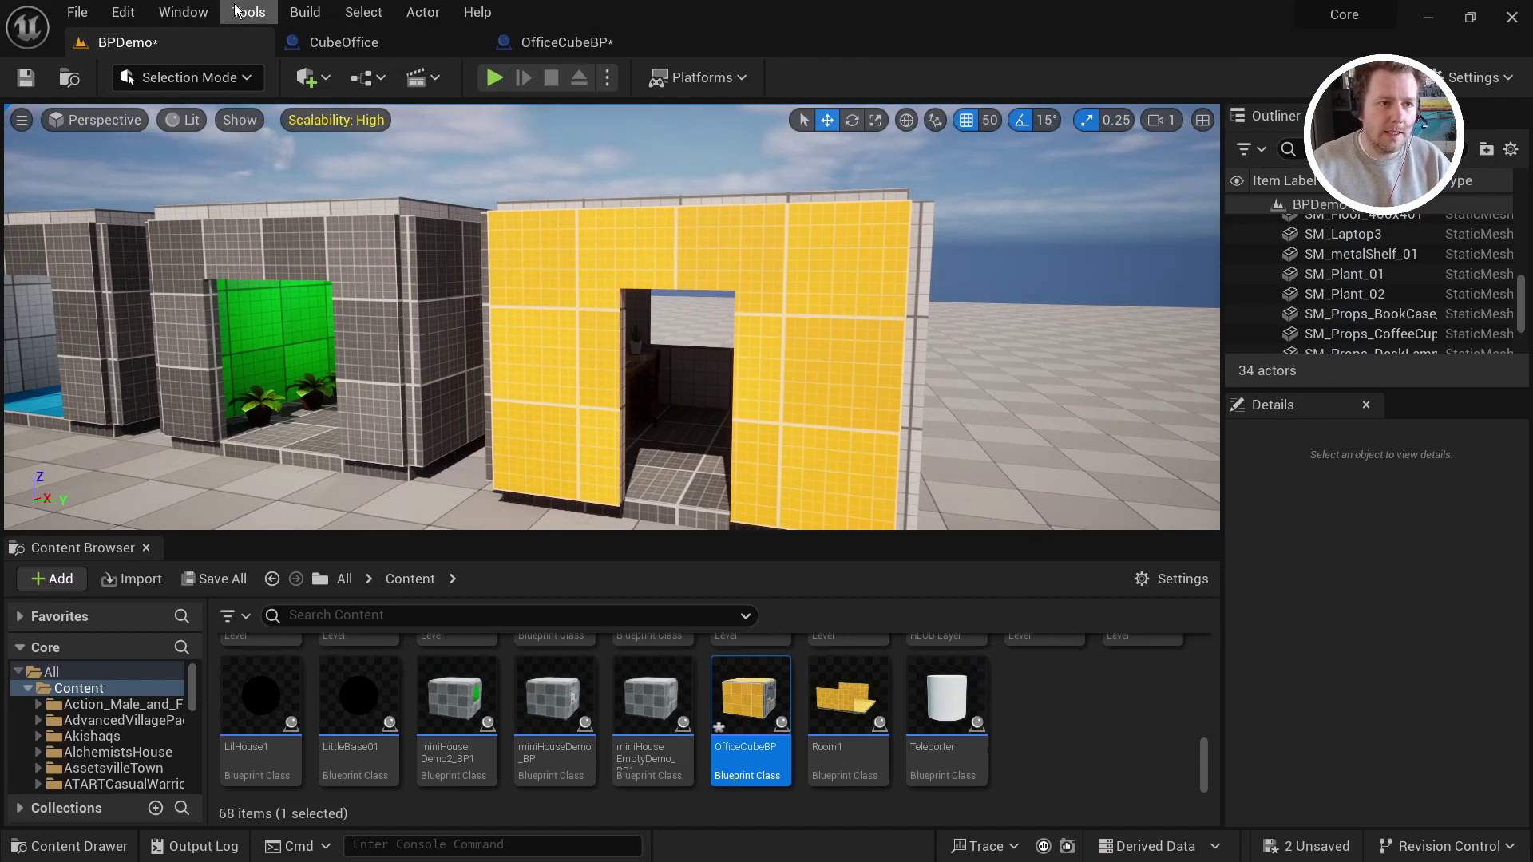
Look through the Blueprint creation and conversion options with nothing selected and with the office's floor selected
{"action": "left_click", "coordinate": [372, 78]}
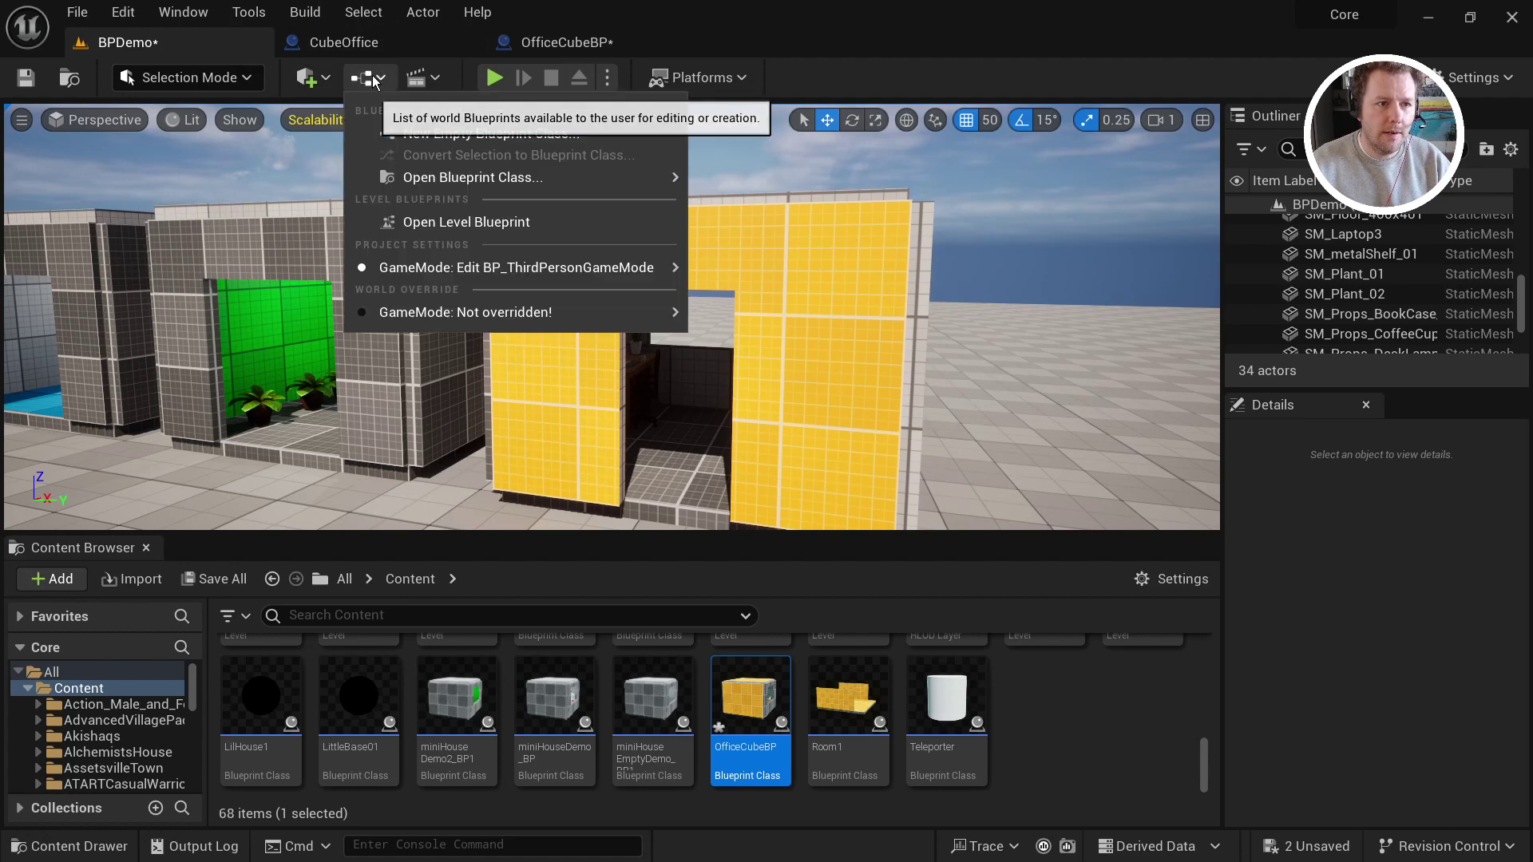
{"action": "mouse_move", "coordinate": [506, 176]}
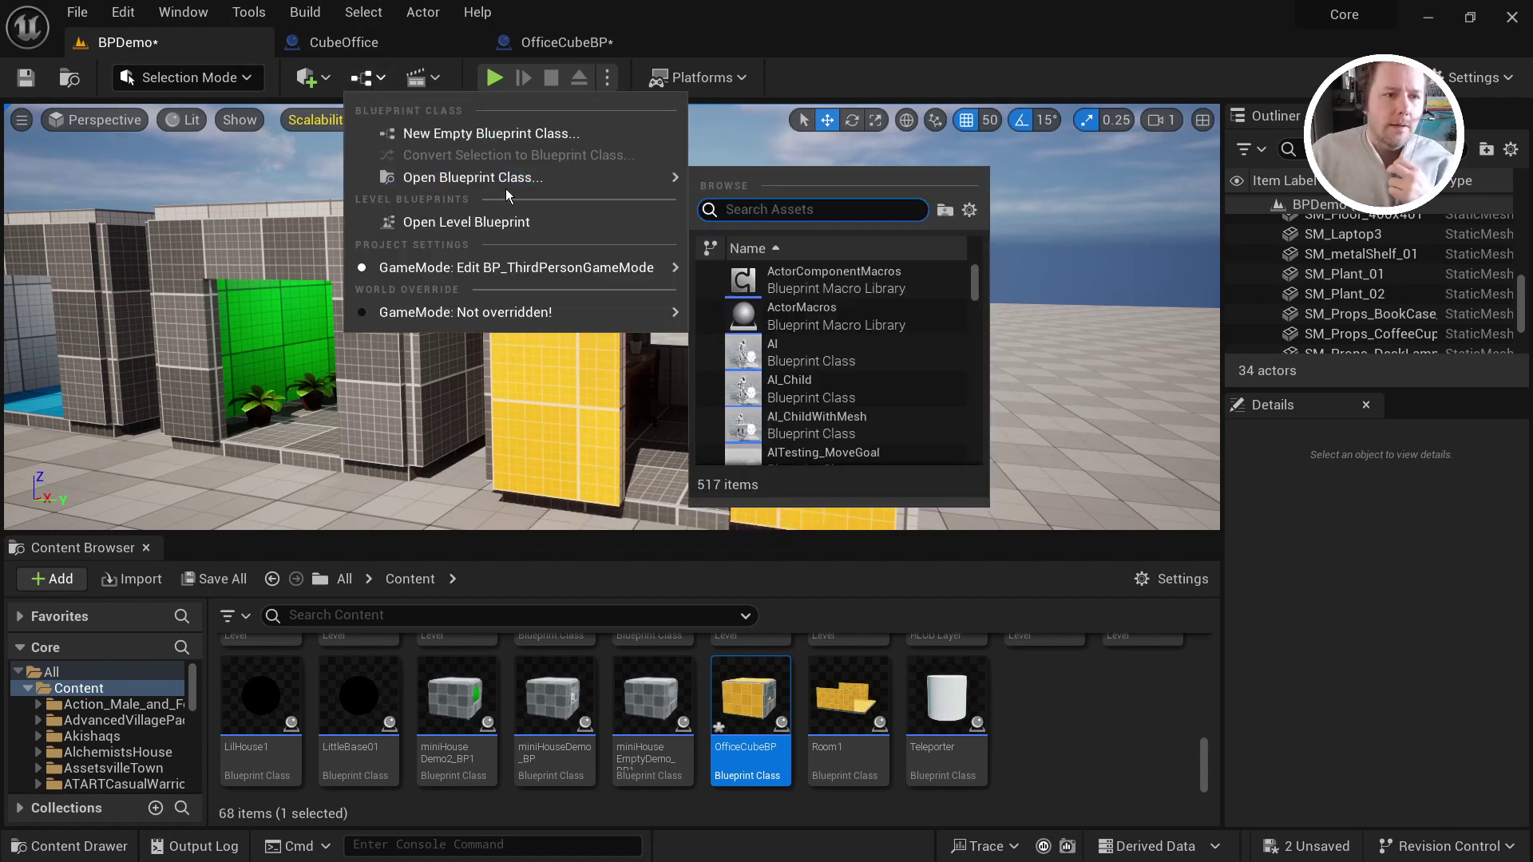
{"action": "left_click", "coordinate": [647, 318]}
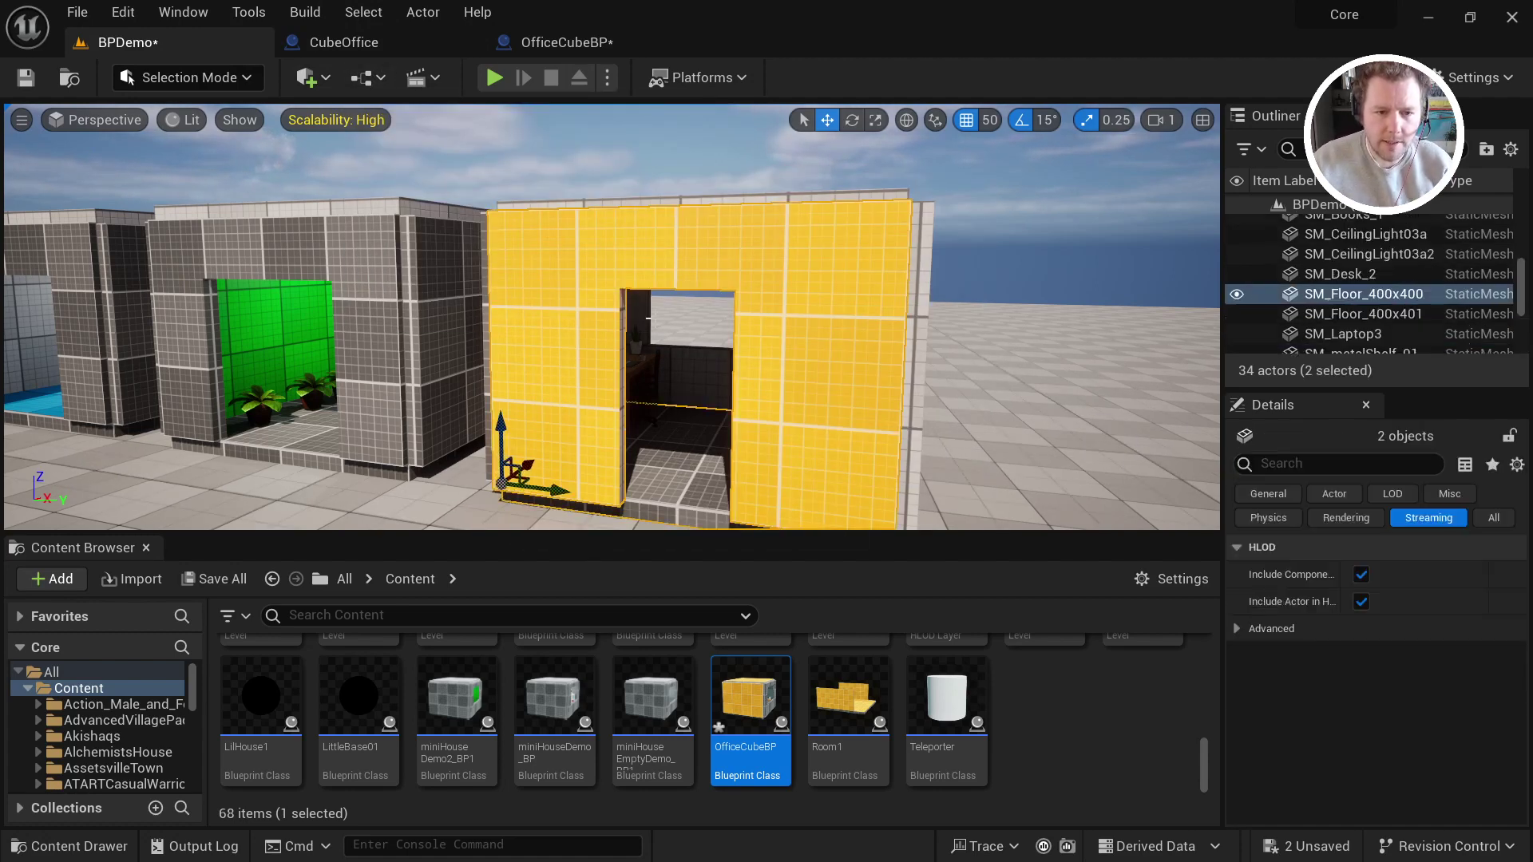
{"action": "left_click", "coordinate": [372, 78]}
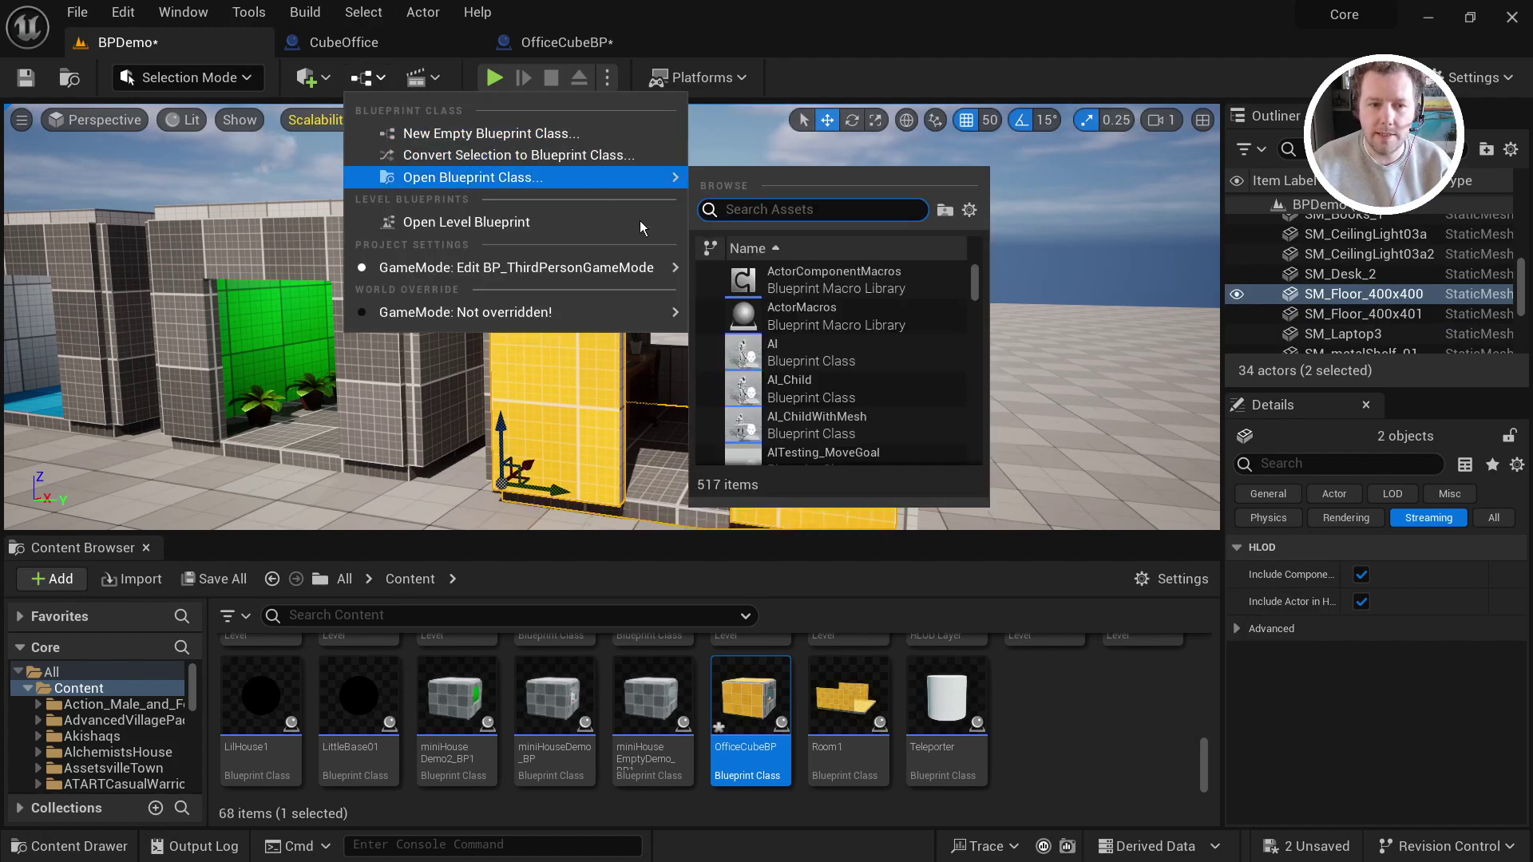
{"action": "left_click", "coordinate": [1008, 302]}
Select the yellow office's window wall, side walls, laptop and desk lamp one by one in the Perspective view
{"action": "key", "text": "w"}
{"action": "right_click_drag", "start_coordinate": [1026, 303], "coordinate": [803, 434]}
{"action": "left_click", "coordinate": [803, 433]}
{"action": "left_click", "coordinate": [865, 309], "text": "ctrl"}
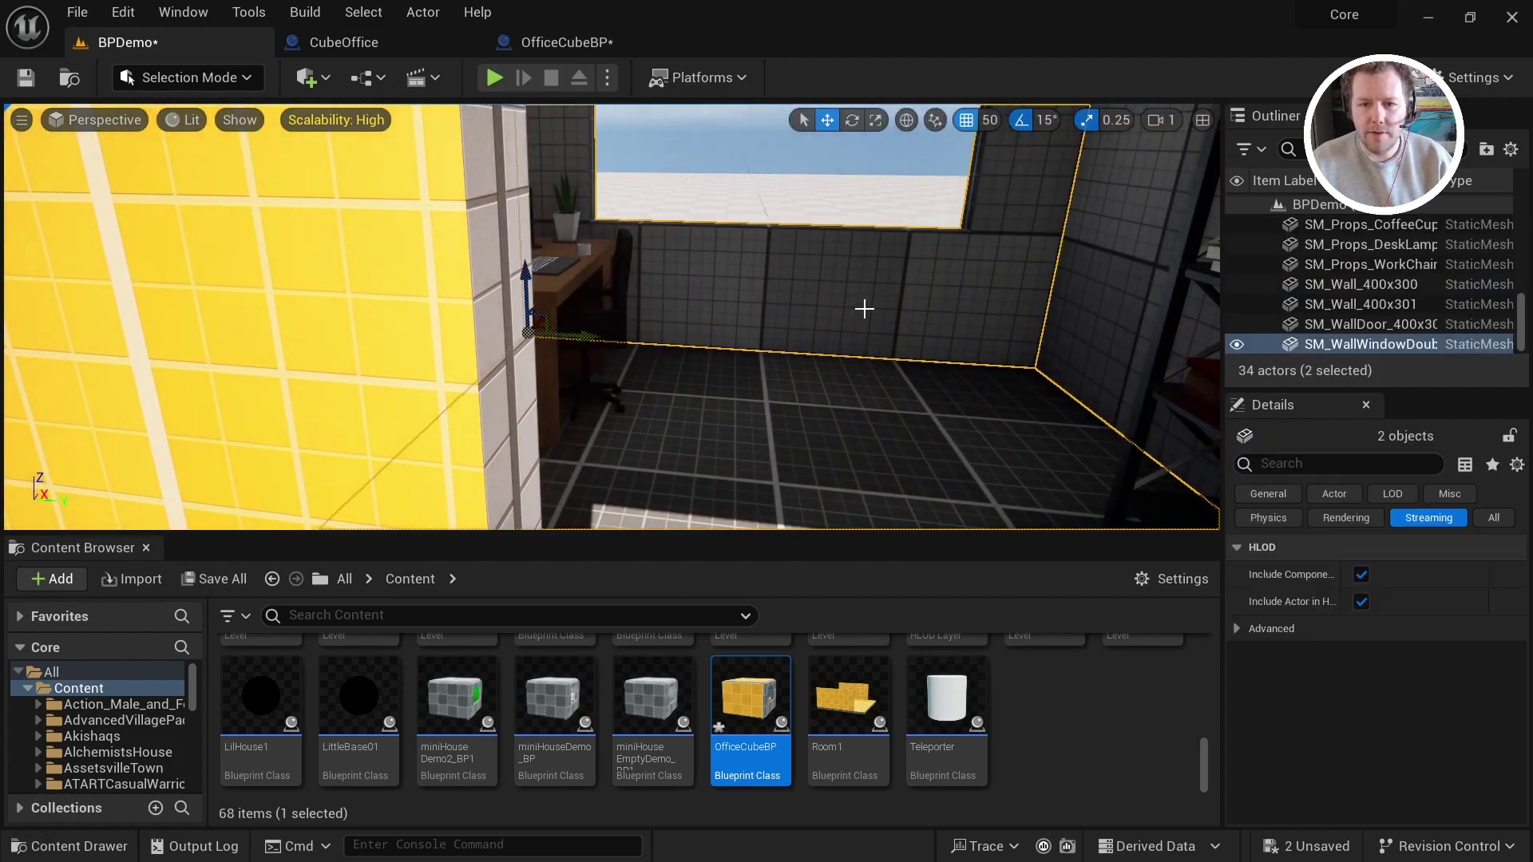
{"action": "left_click", "coordinate": [1064, 271], "text": "ctrl"}
{"action": "mouse_move", "coordinate": [1064, 271]}
{"action": "right_mouse_down"}
{"action": "mouse_move", "coordinate": [998, 275]}
{"action": "mouse_move", "coordinate": [1062, 276]}
{"action": "right_mouse_up"}
{"action": "key", "text": "d"}
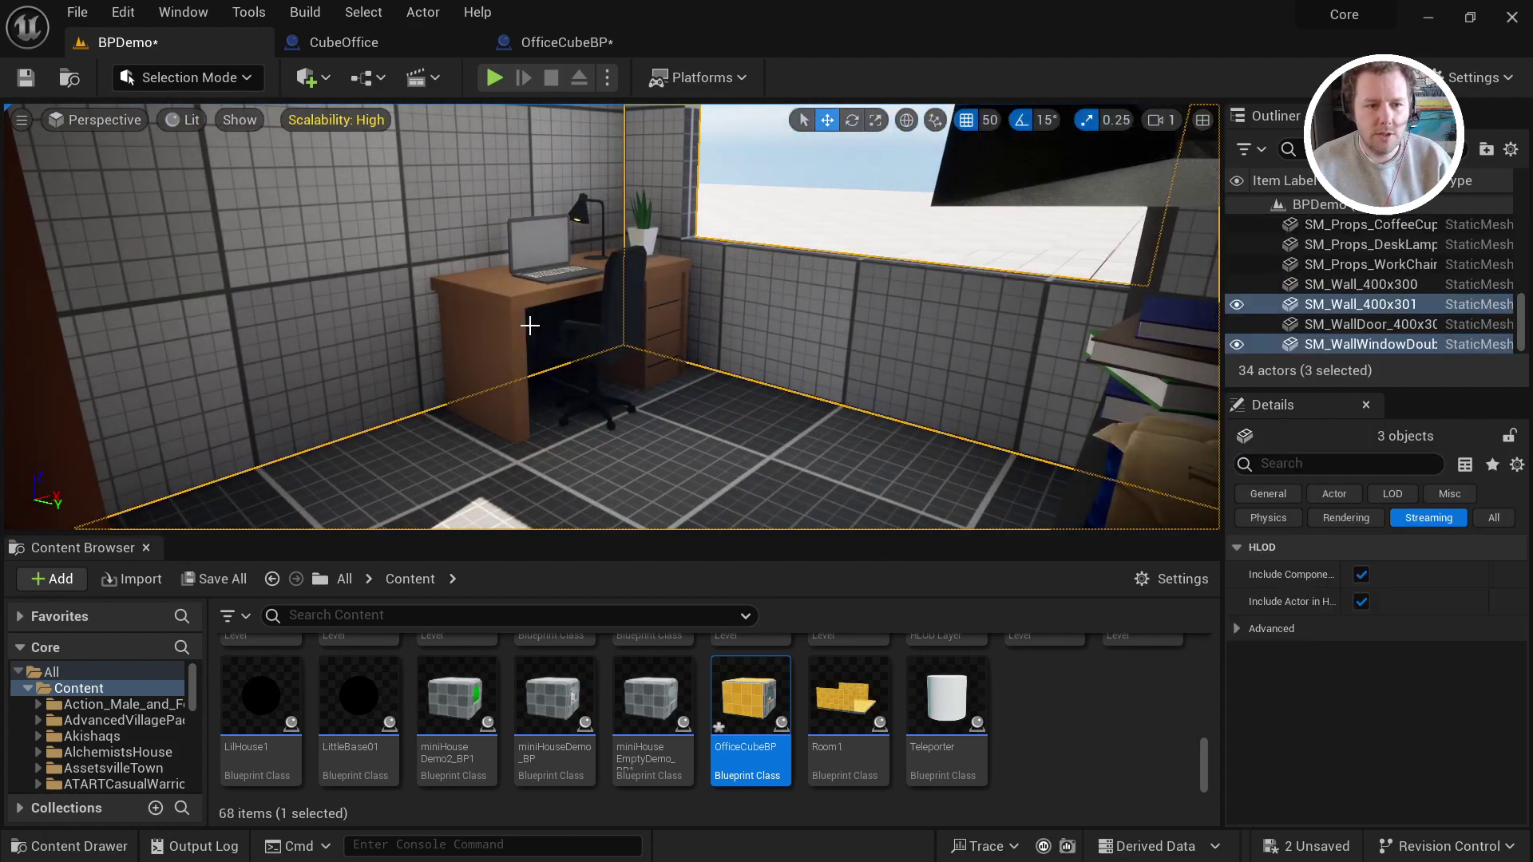
{"action": "left_click", "coordinate": [471, 199], "text": "ctrl"}
{"action": "left_click", "coordinate": [559, 237], "text": "ctrl"}
{"action": "left_click", "coordinate": [581, 211], "text": "ctrl"}
{"action": "key", "text": "f"}
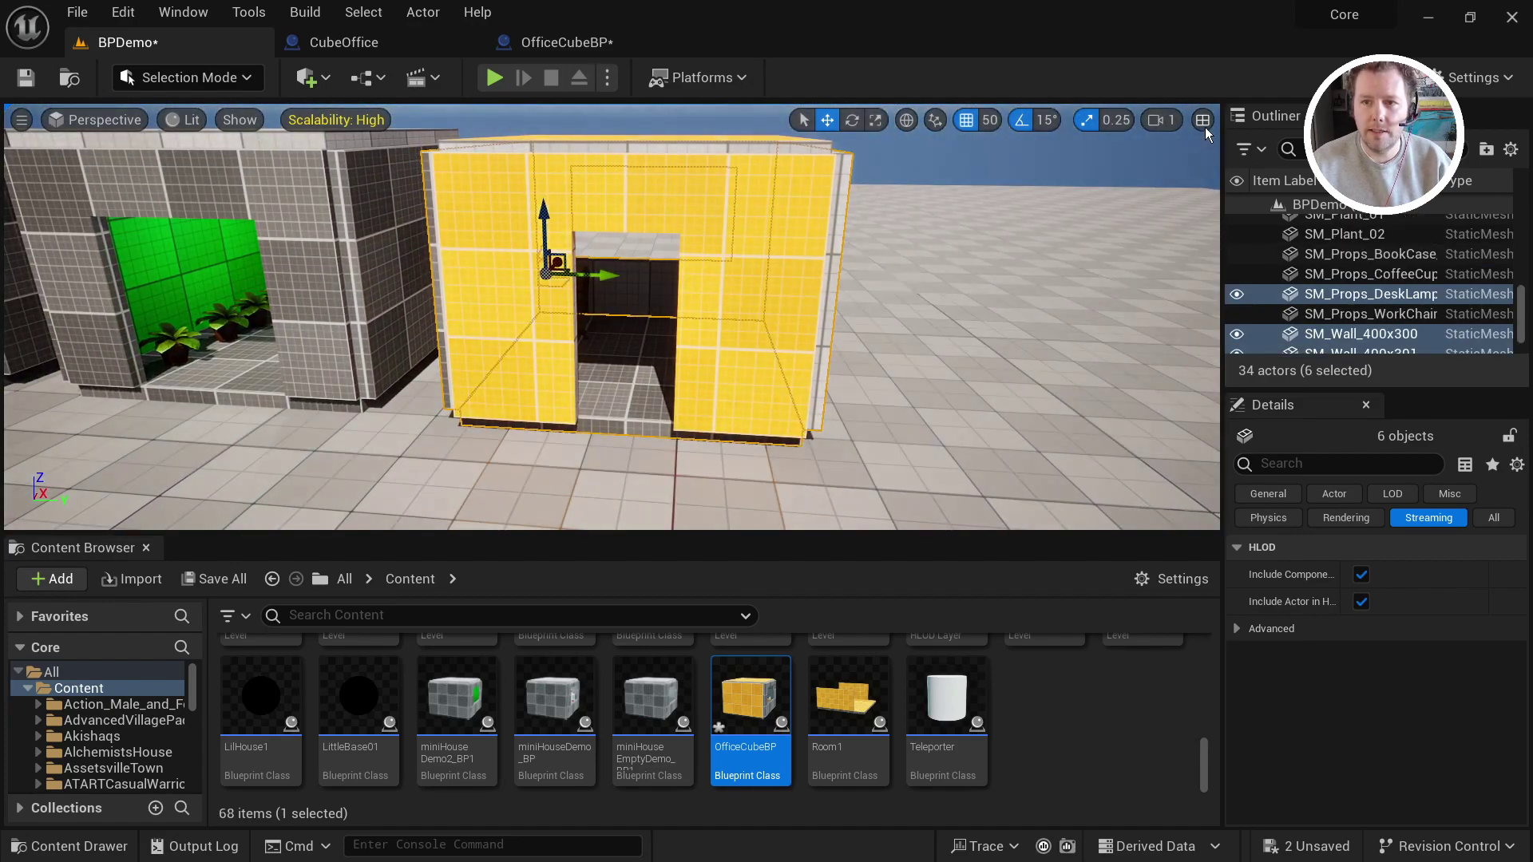
Box-select the entire yellow office with all its furniture in a maximized Top wireframe view
{"action": "left_click", "coordinate": [1203, 122]}
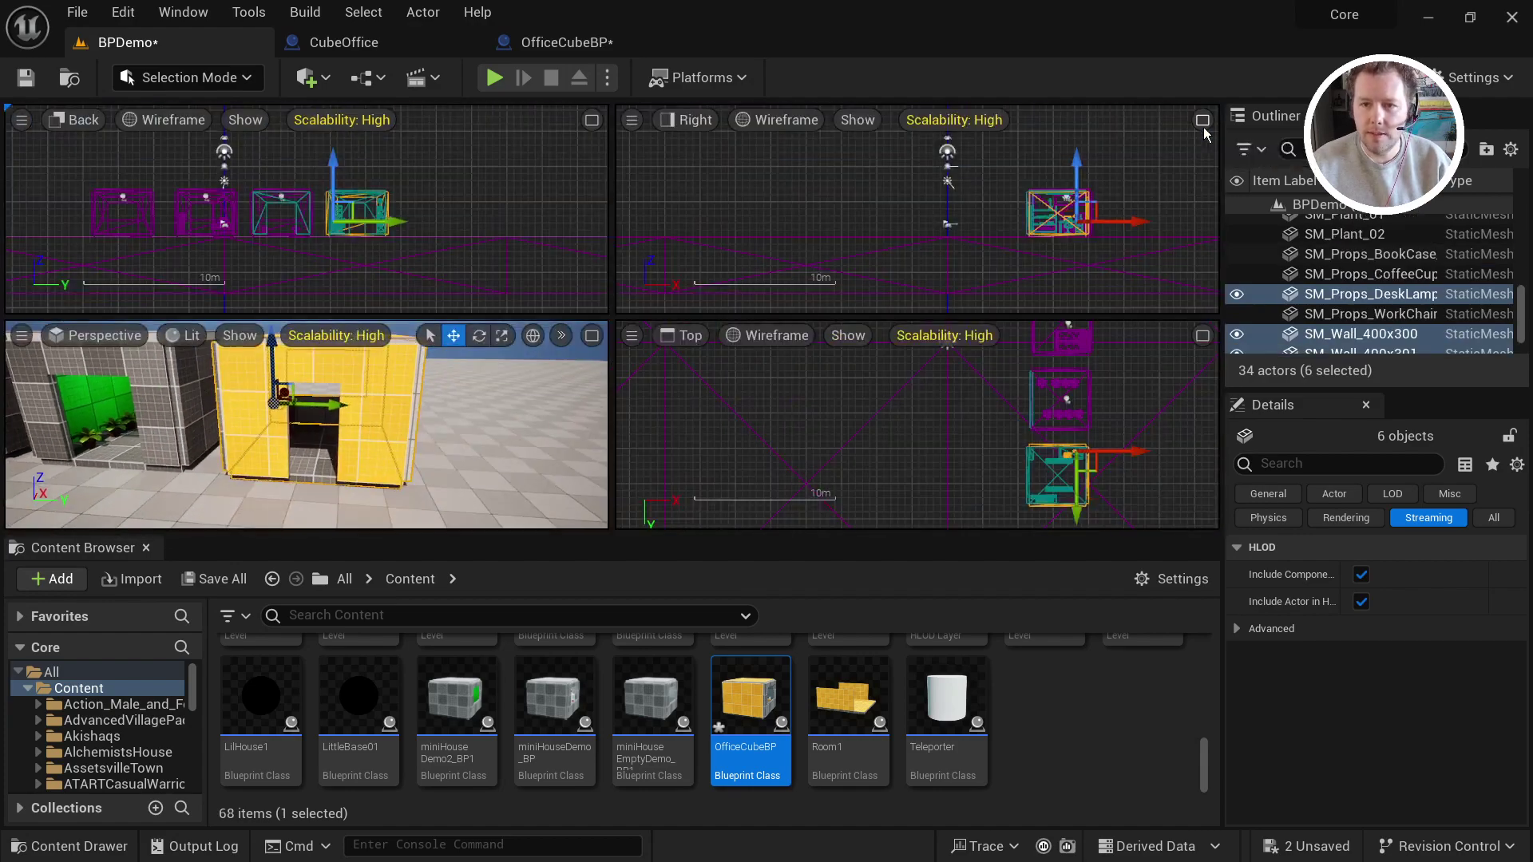
{"action": "left_click", "coordinate": [1203, 336]}
{"action": "scroll", "coordinate": [789, 387], "scroll_direction": "up", "scroll_amount": 4}
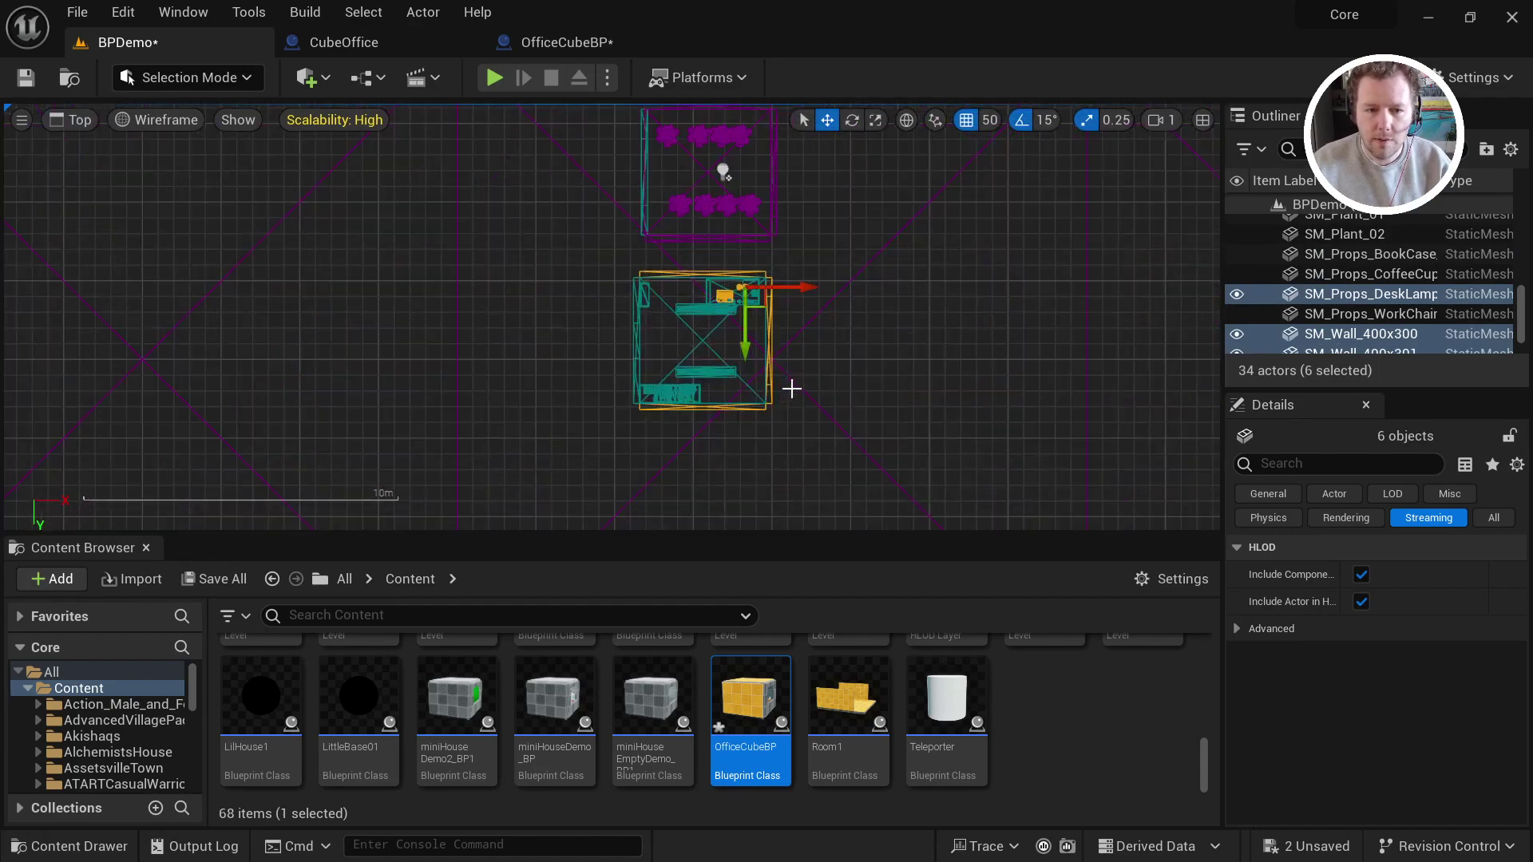
{"action": "left_click_drag", "start_coordinate": [799, 241], "coordinate": [593, 433]}
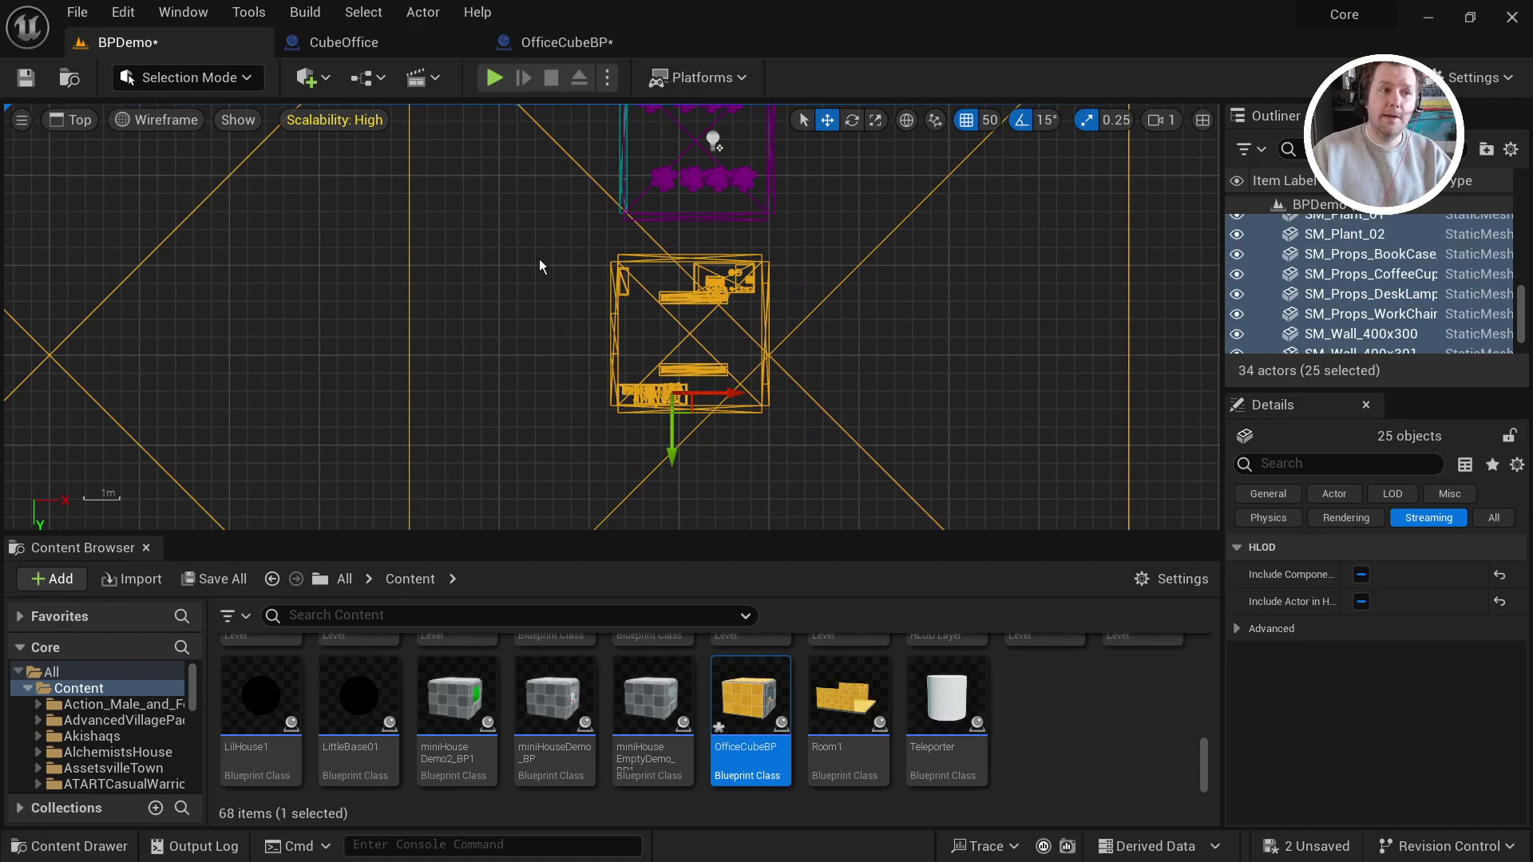
Remove the level's large ground floor from the selection, keeping the yellow office's parts selected
{"action": "scroll", "coordinate": [685, 289], "scroll_direction": "down", "scroll_amount": 5}
{"action": "scroll", "coordinate": [685, 289], "scroll_direction": "up", "scroll_amount": 4}
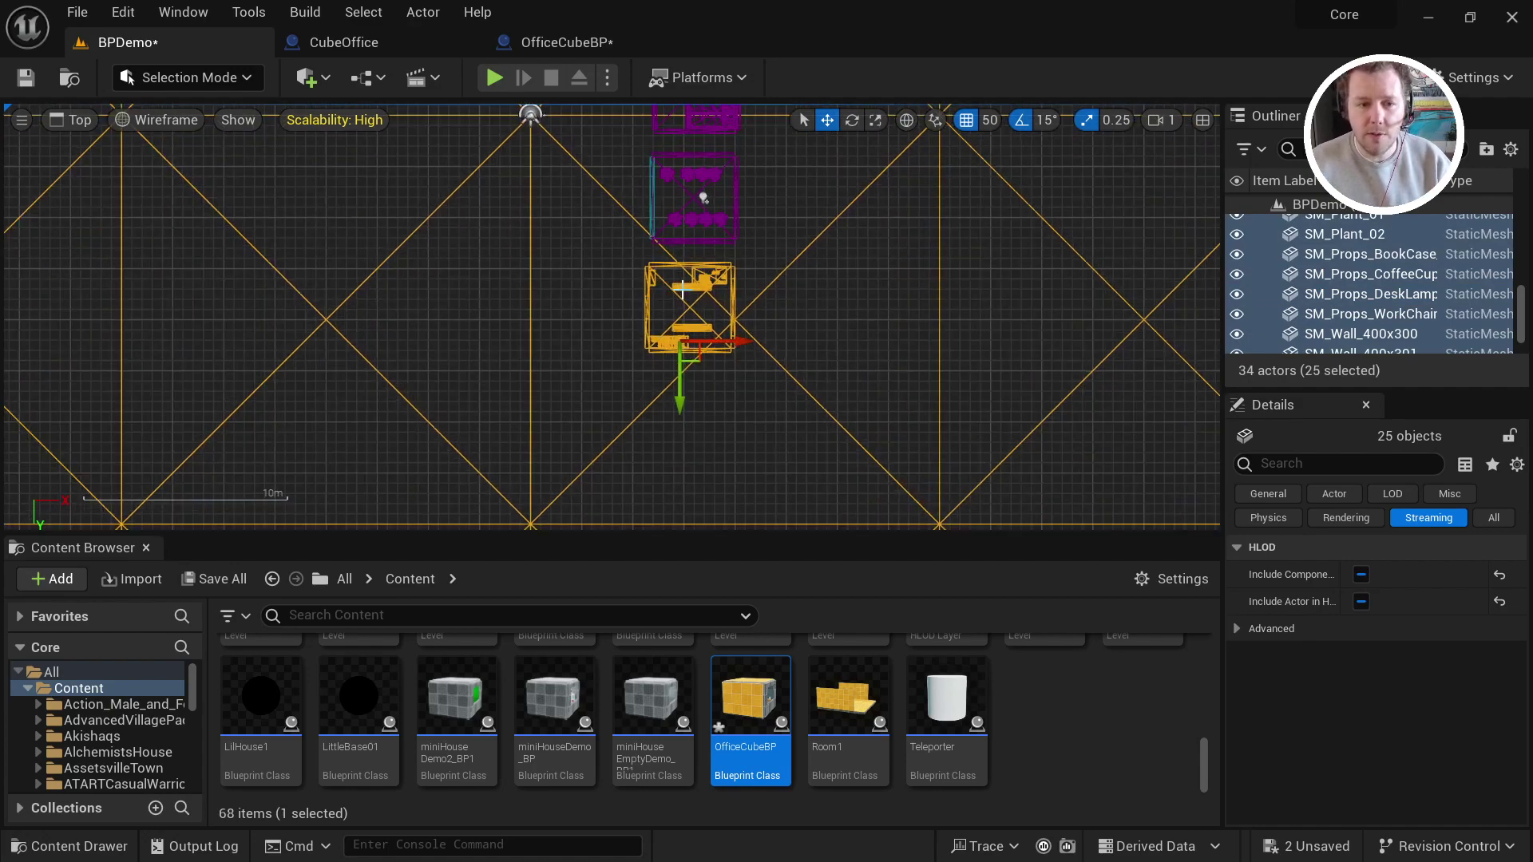
{"action": "scroll", "coordinate": [501, 308], "scroll_direction": "down", "scroll_amount": 1}
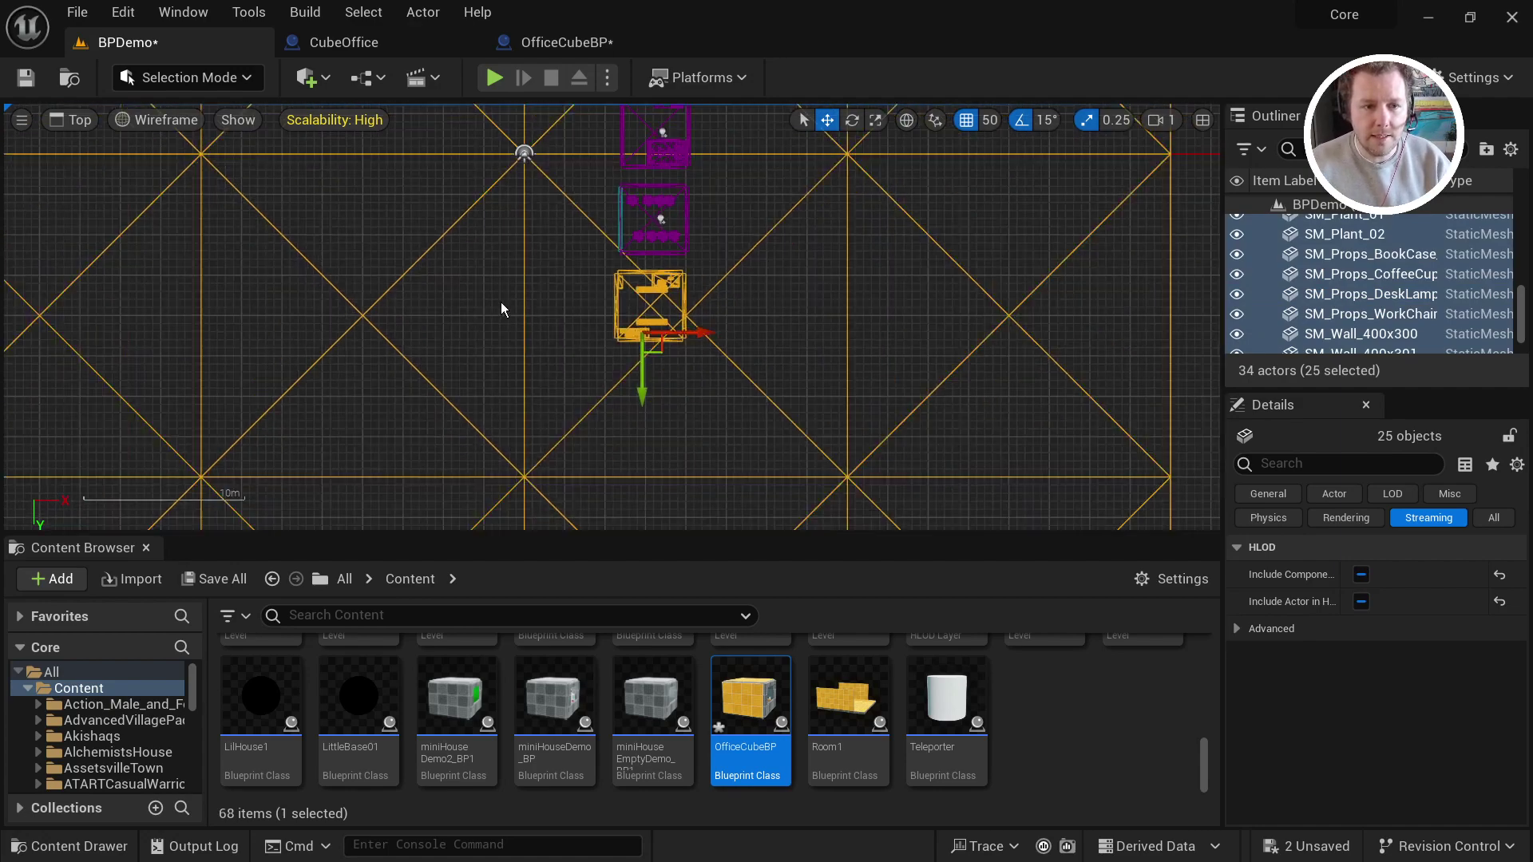
{"action": "left_click", "coordinate": [523, 361], "text": "ctrl"}
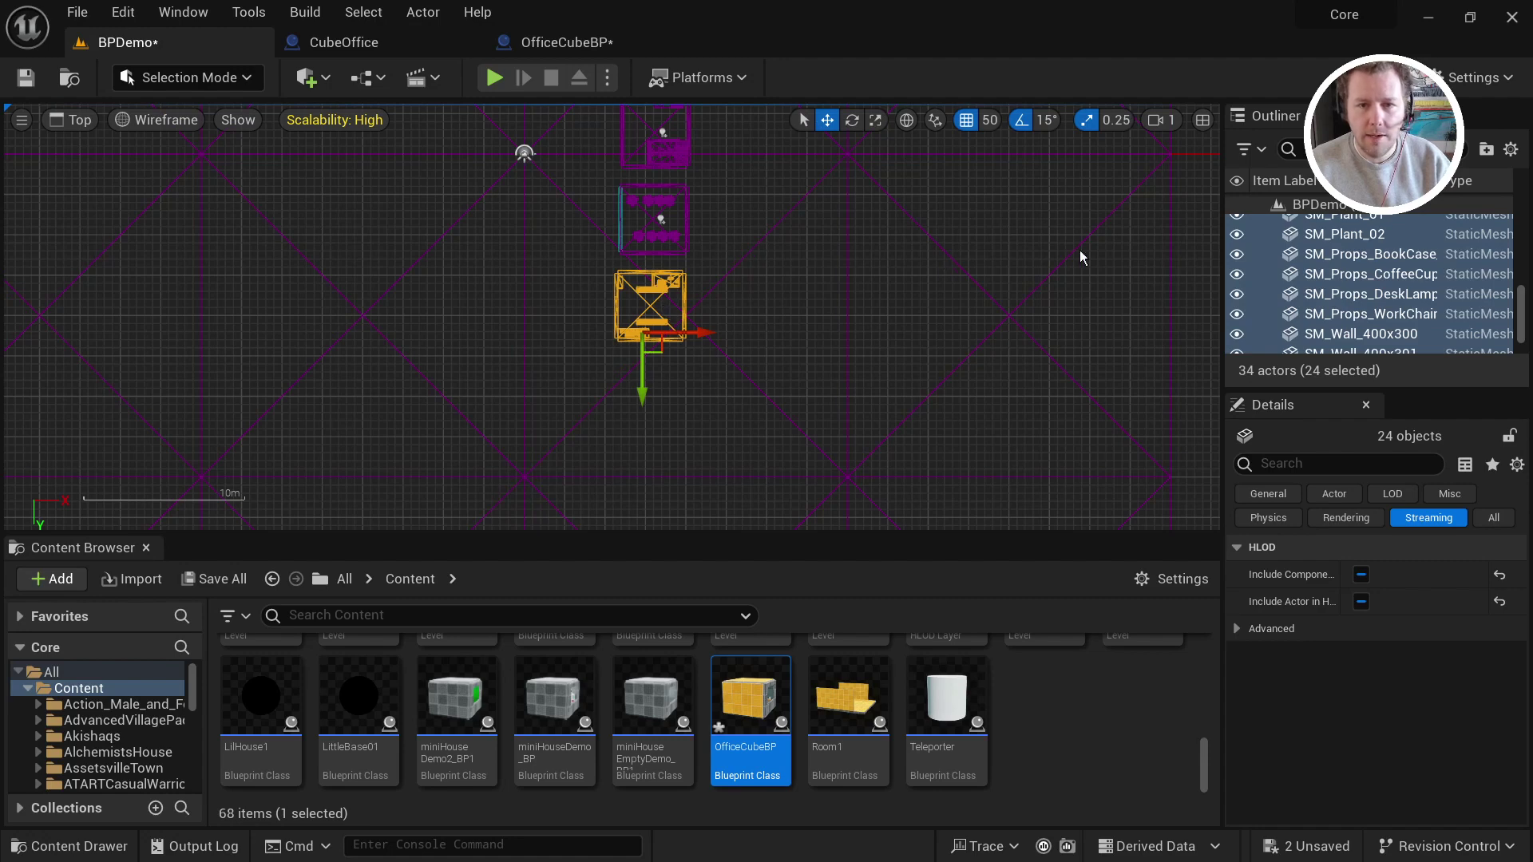
Find SM_SkySphere in the Lighting folder and remove it from the selection of office parts
{"action": "scroll", "coordinate": [1366, 294], "scroll_direction": "up", "scroll_amount": 1}
{"action": "scroll", "coordinate": [1365, 296], "scroll_direction": "up", "scroll_amount": 8}
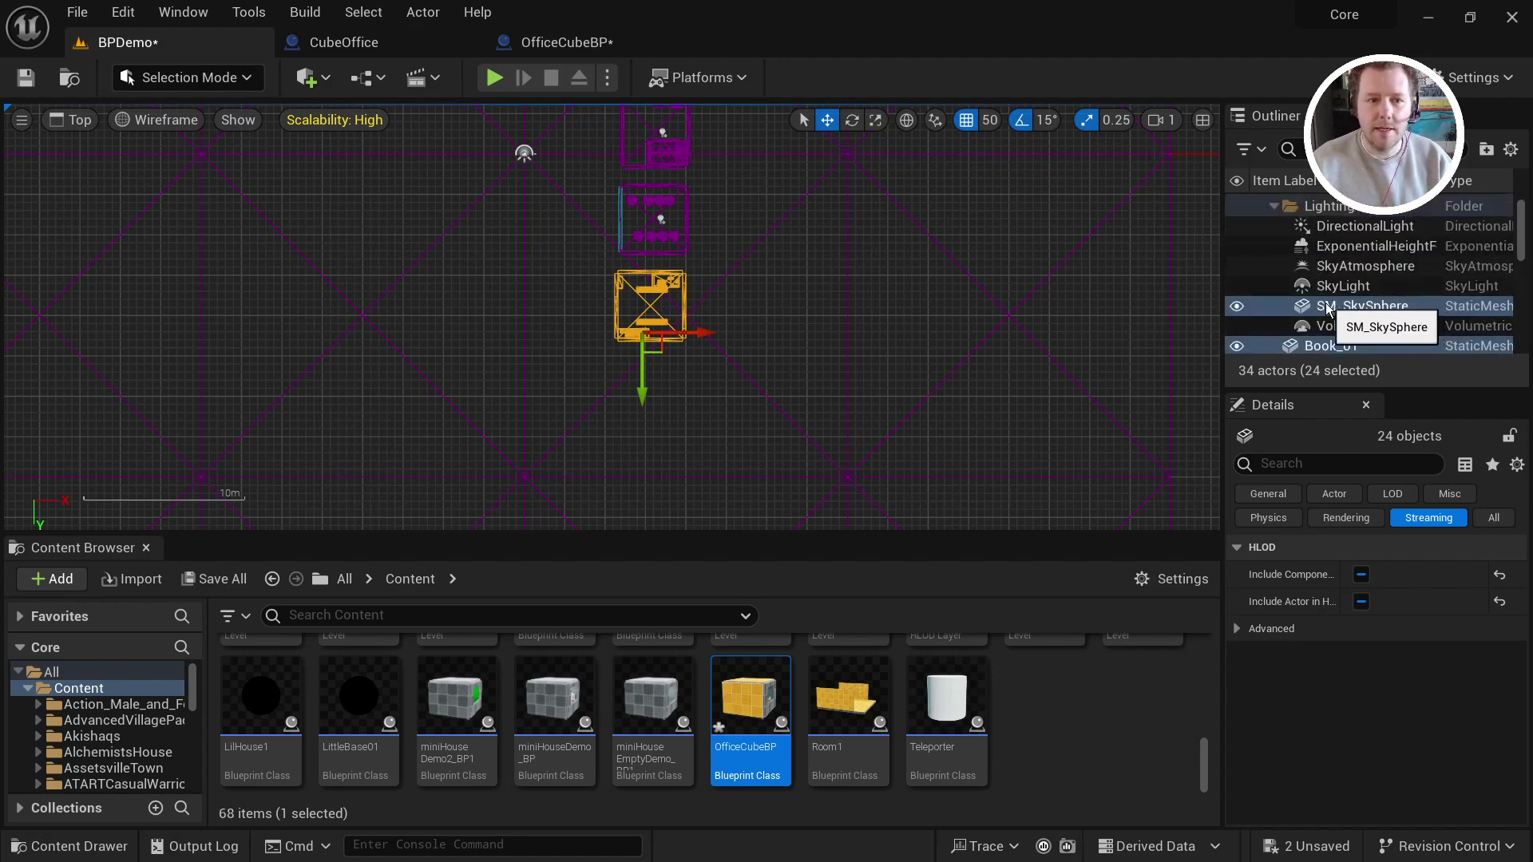
{"action": "scroll", "coordinate": [1379, 328], "scroll_direction": "up", "scroll_amount": 1}
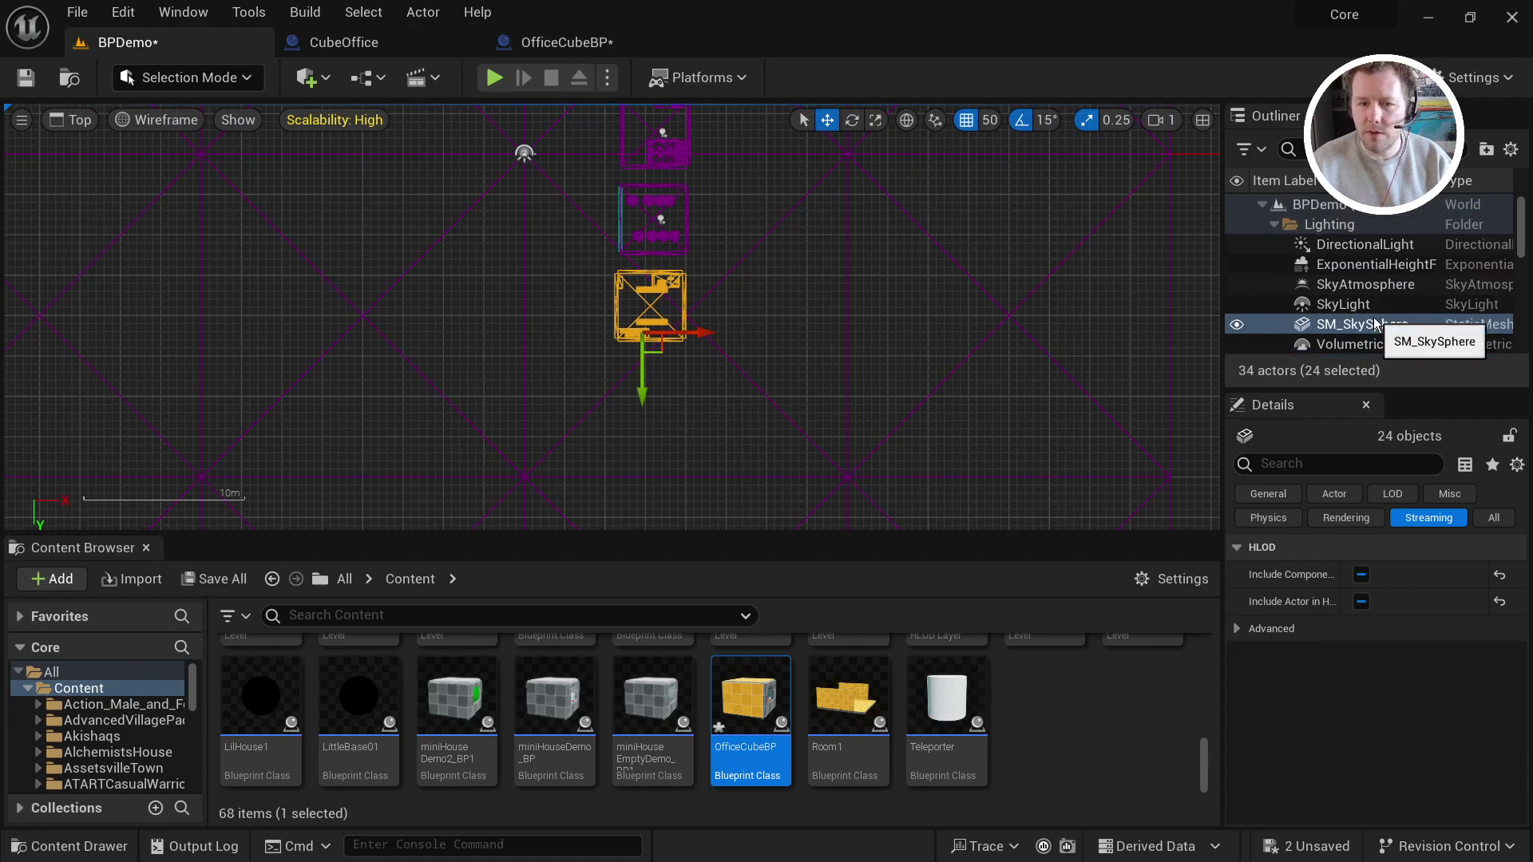
{"action": "scroll", "coordinate": [1380, 320], "scroll_direction": "down", "scroll_amount": 4}
{"action": "scroll", "coordinate": [656, 331], "scroll_direction": "down", "scroll_amount": 1}
{"action": "scroll", "coordinate": [647, 333], "scroll_direction": "down", "scroll_amount": 5}
{"action": "scroll", "coordinate": [701, 352], "scroll_direction": "up", "scroll_amount": 4}
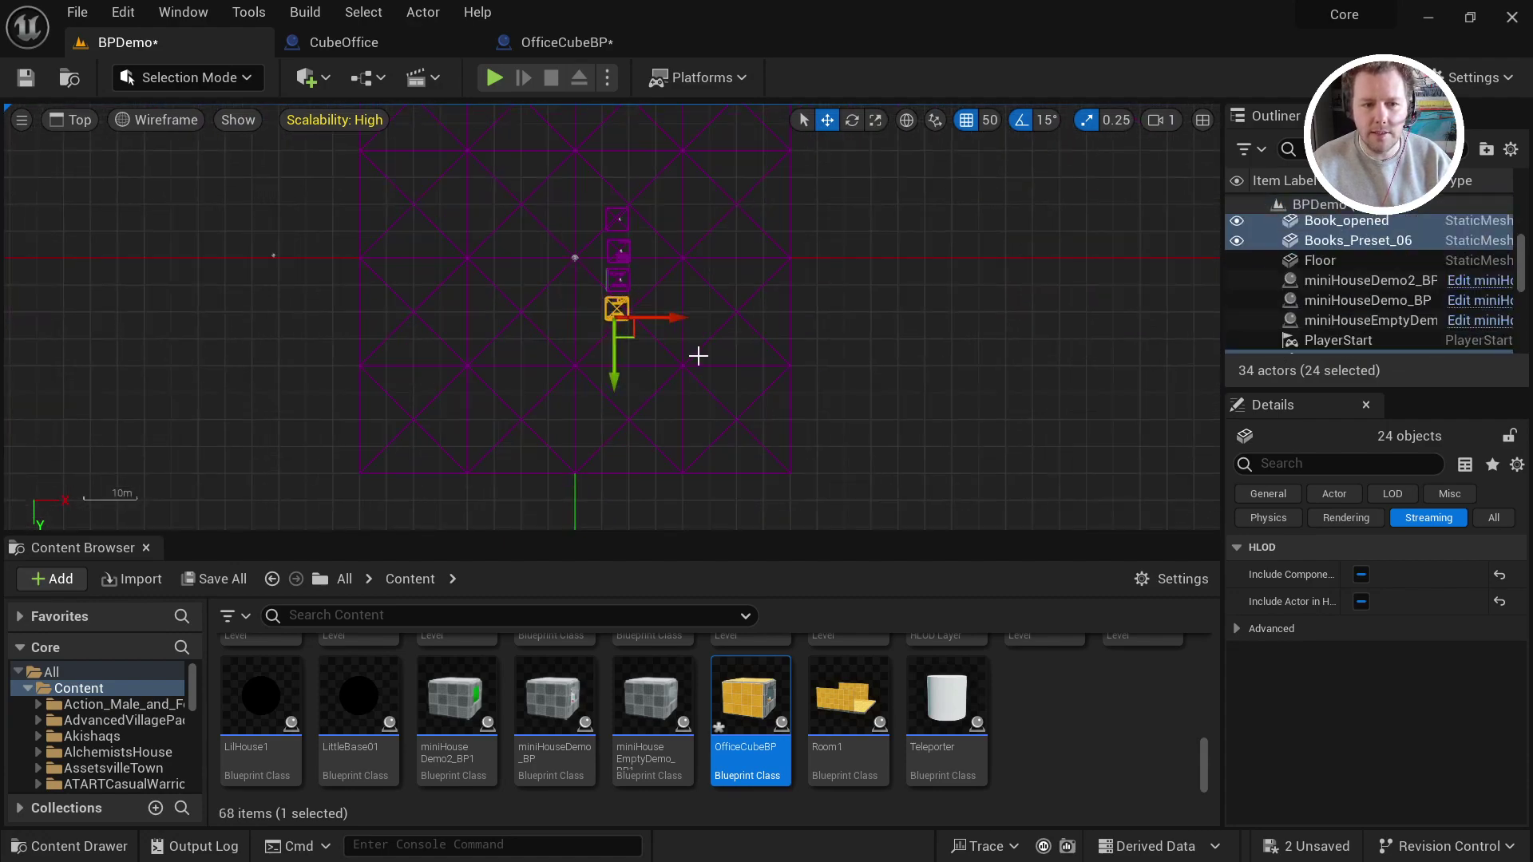
{"action": "scroll", "coordinate": [529, 288], "scroll_direction": "up", "scroll_amount": 5}
{"action": "scroll", "coordinate": [1381, 244], "scroll_direction": "up", "scroll_amount": 3}
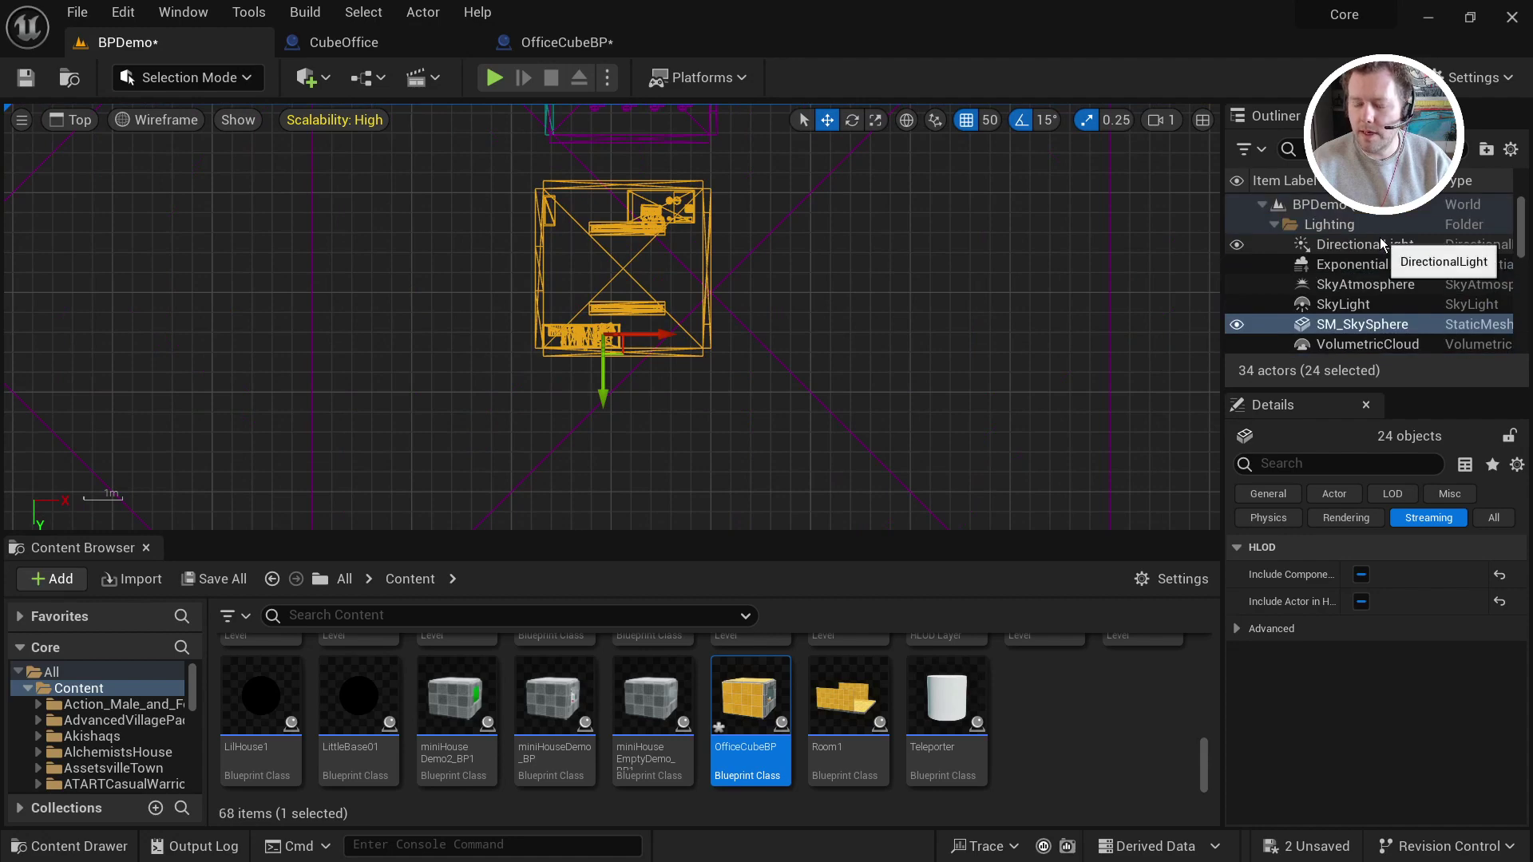
{"action": "left_click", "coordinate": [1358, 324], "text": "ctrl"}
Check the remaining selected office parts and return to a maximized Perspective view of the yellow office
{"action": "scroll", "coordinate": [1430, 327], "scroll_direction": "down", "scroll_amount": 3}
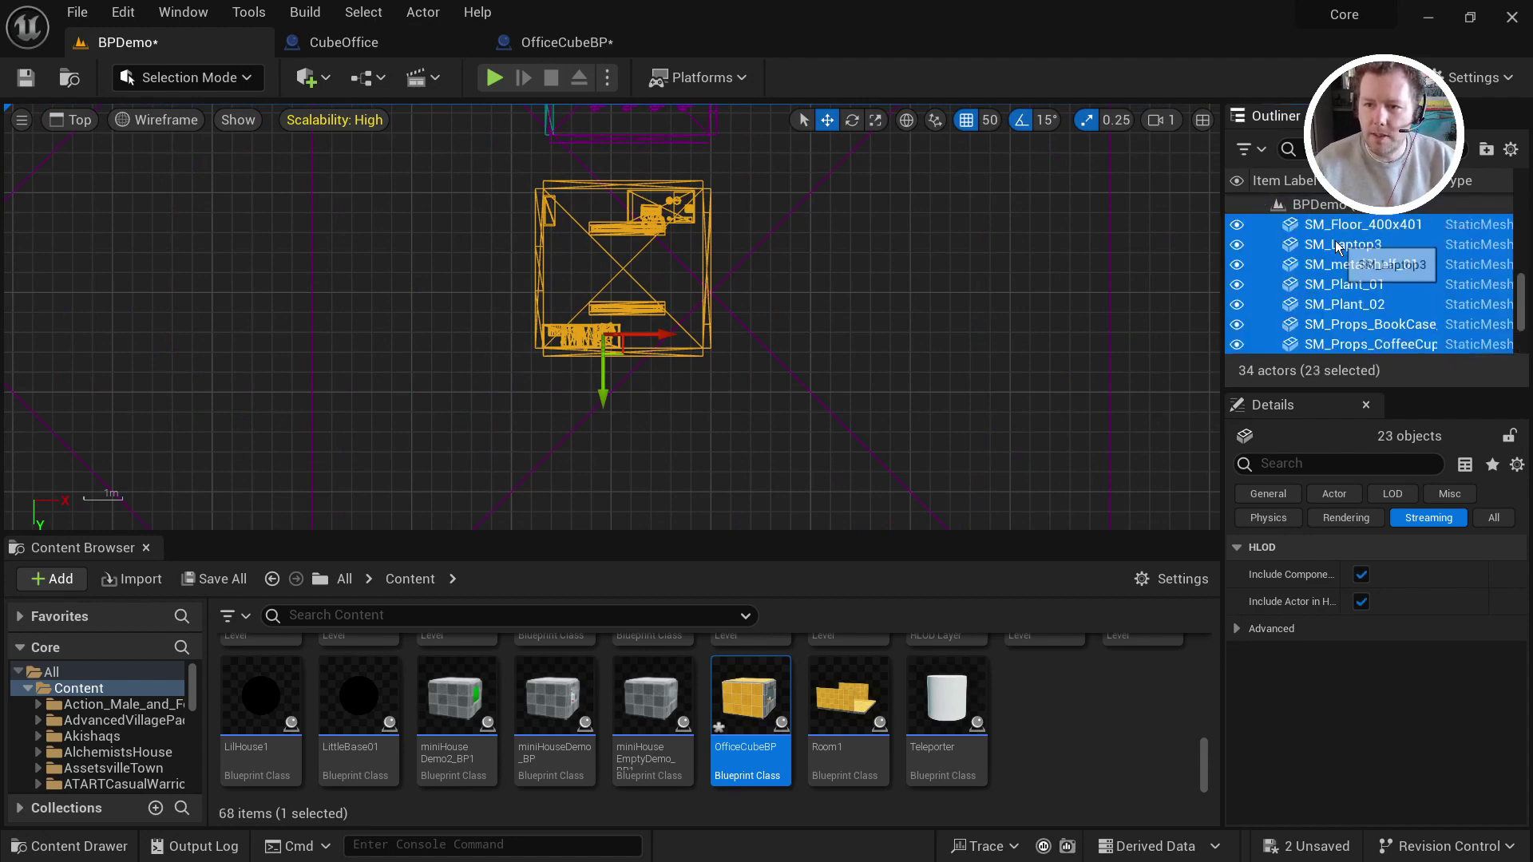
{"action": "scroll", "coordinate": [583, 310], "scroll_direction": "down", "scroll_amount": 4}
{"action": "scroll", "coordinate": [640, 286], "scroll_direction": "up", "scroll_amount": 8}
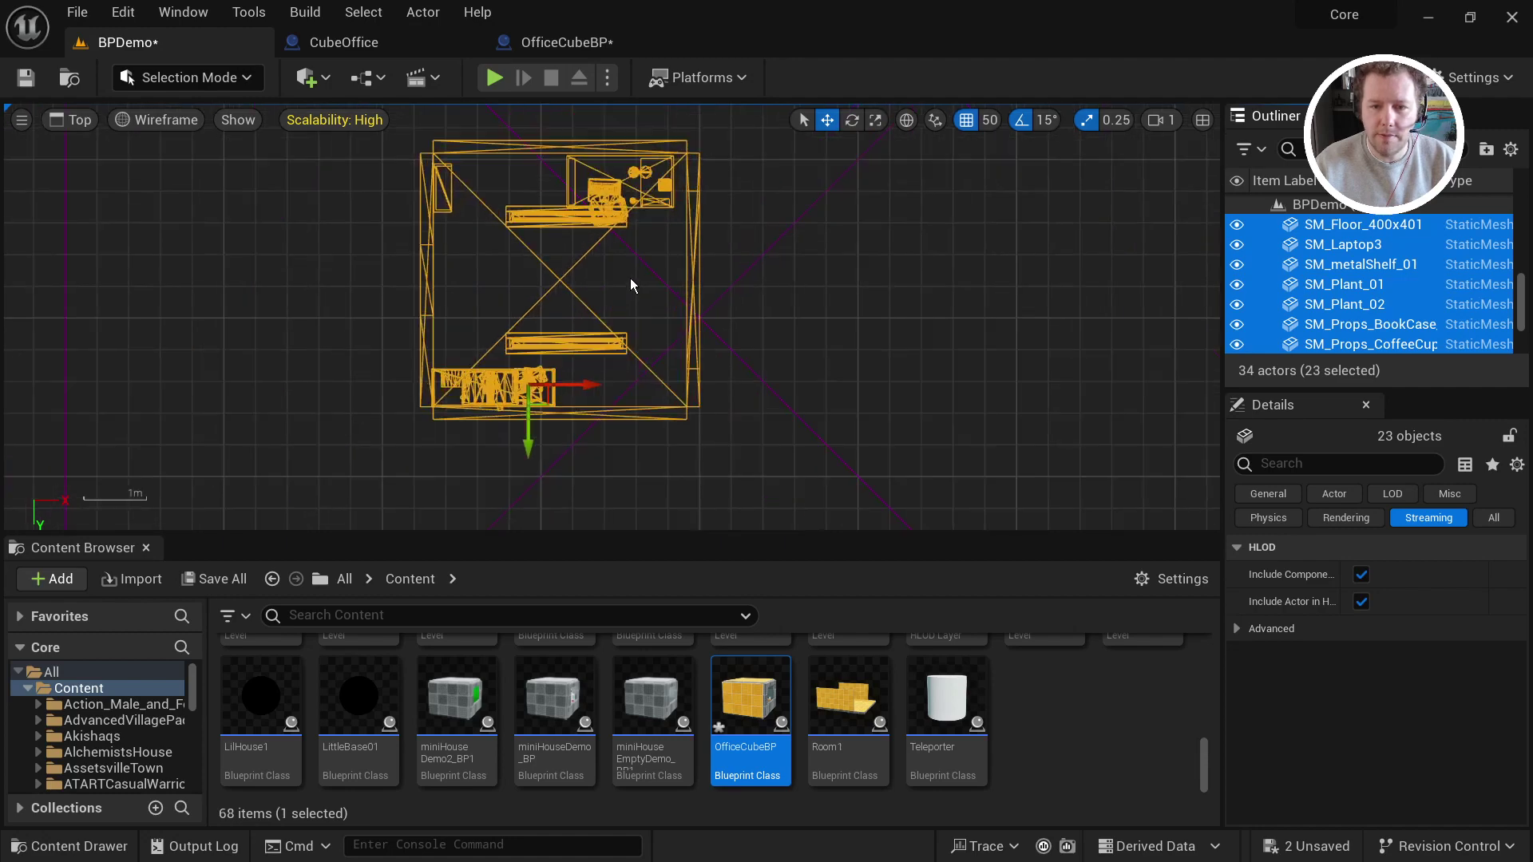
{"action": "scroll", "coordinate": [630, 279], "scroll_direction": "down", "scroll_amount": 3}
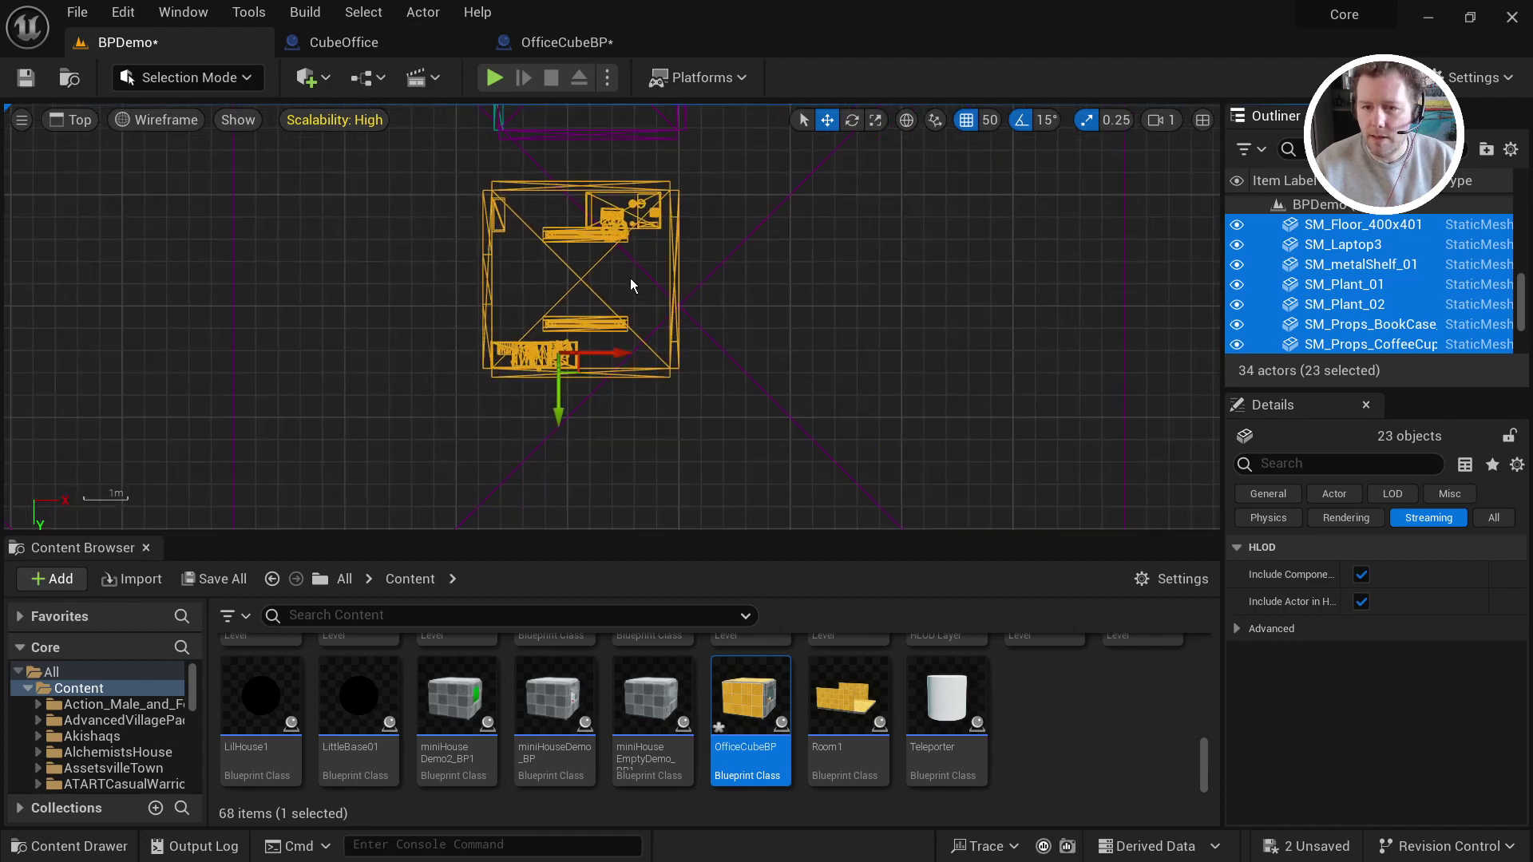
{"action": "left_click", "coordinate": [1203, 120]}
{"action": "left_click", "coordinate": [592, 335]}
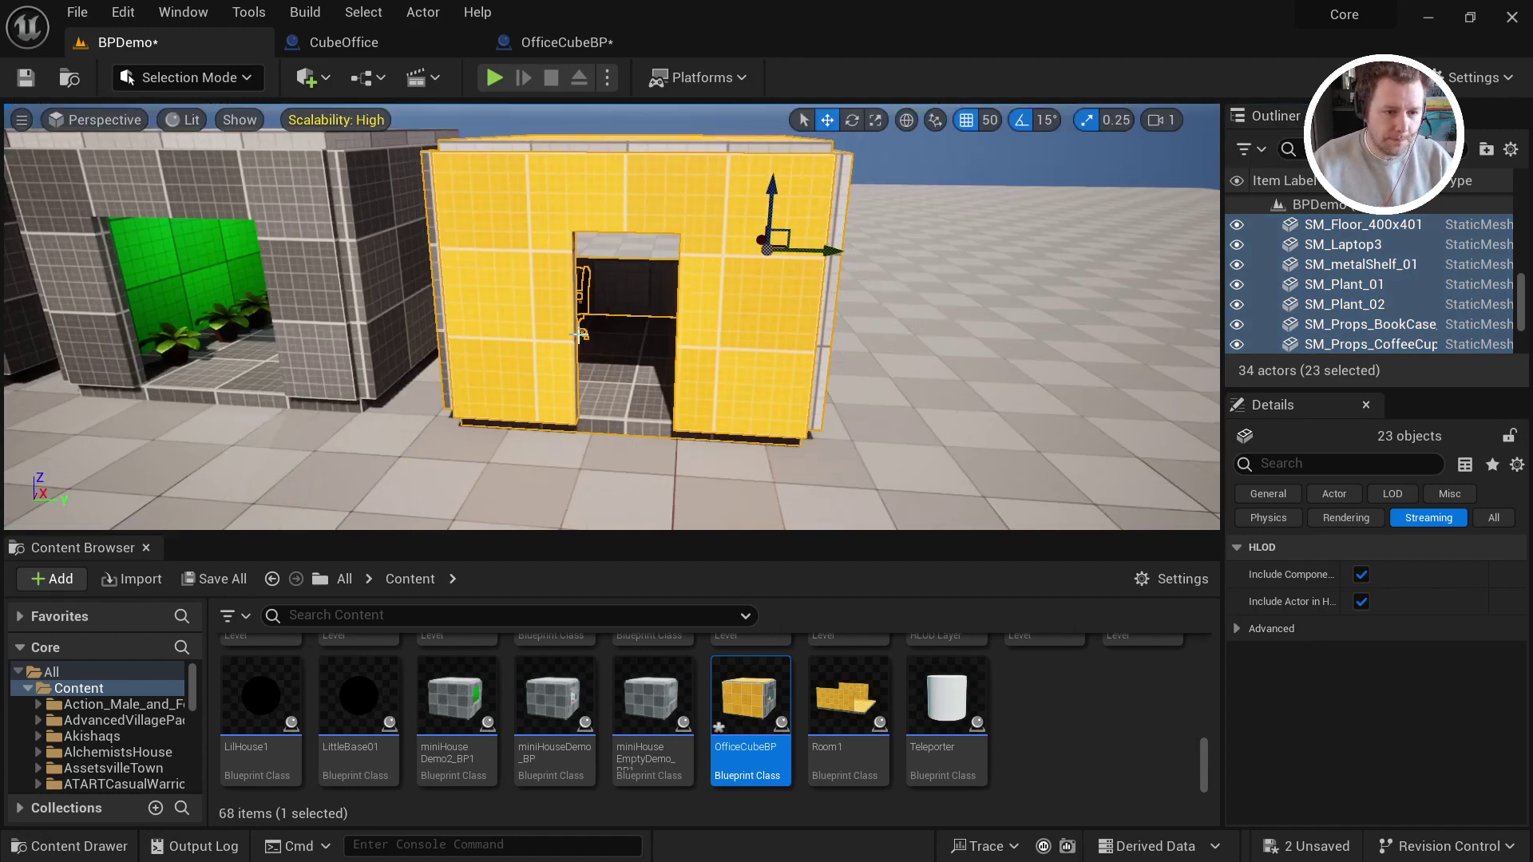
{"action": "right_click_drag", "start_coordinate": [592, 335], "coordinate": [591, 280]}
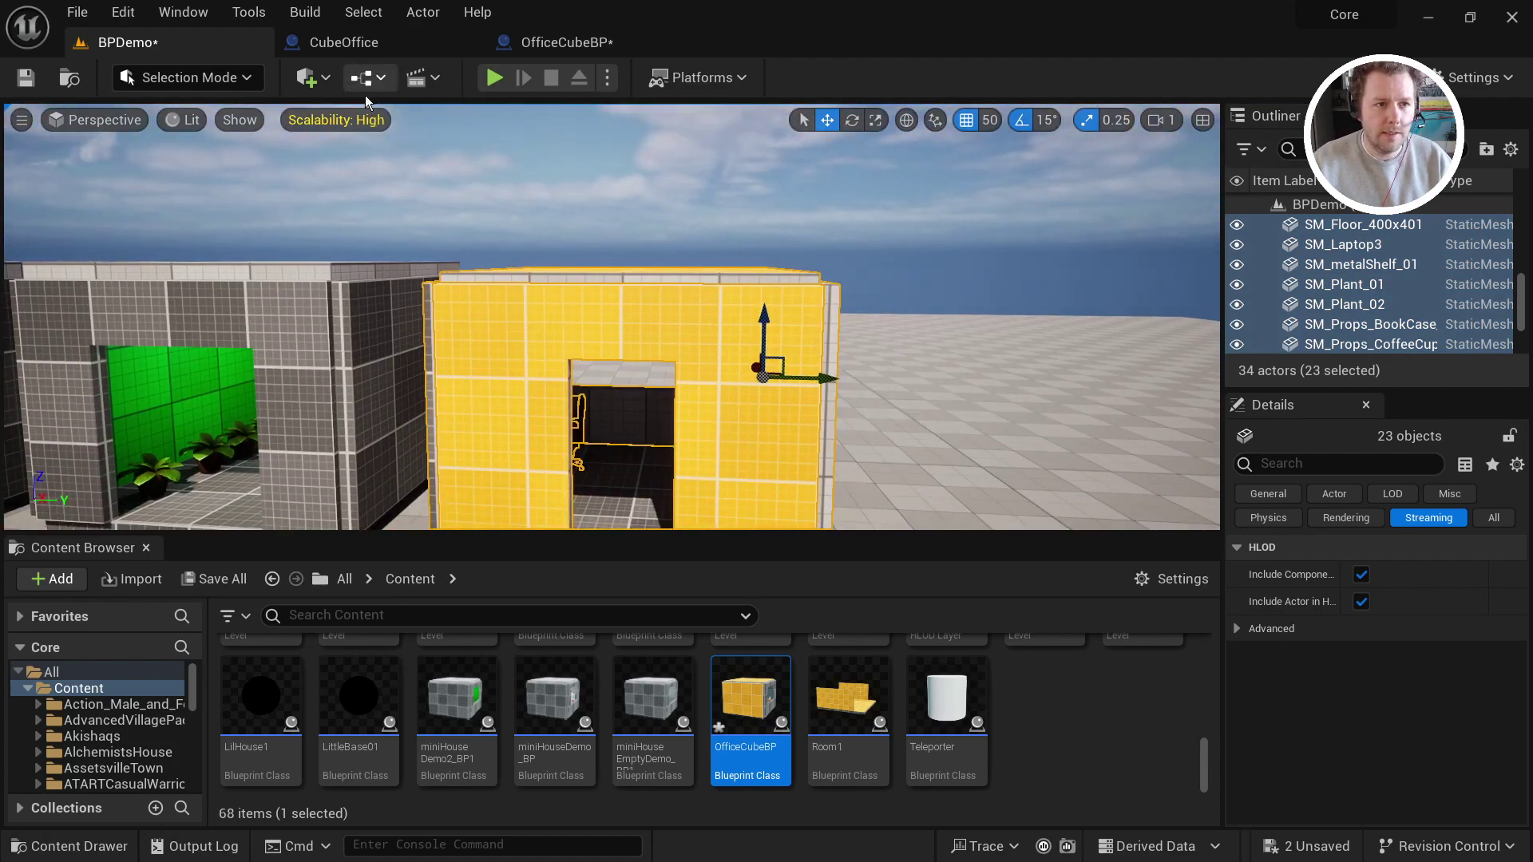
Convert the selected office parts to a Blueprint class named CoolCubeOffice, using Harvest Components with Actor as parent
{"action": "left_click", "coordinate": [380, 77]}
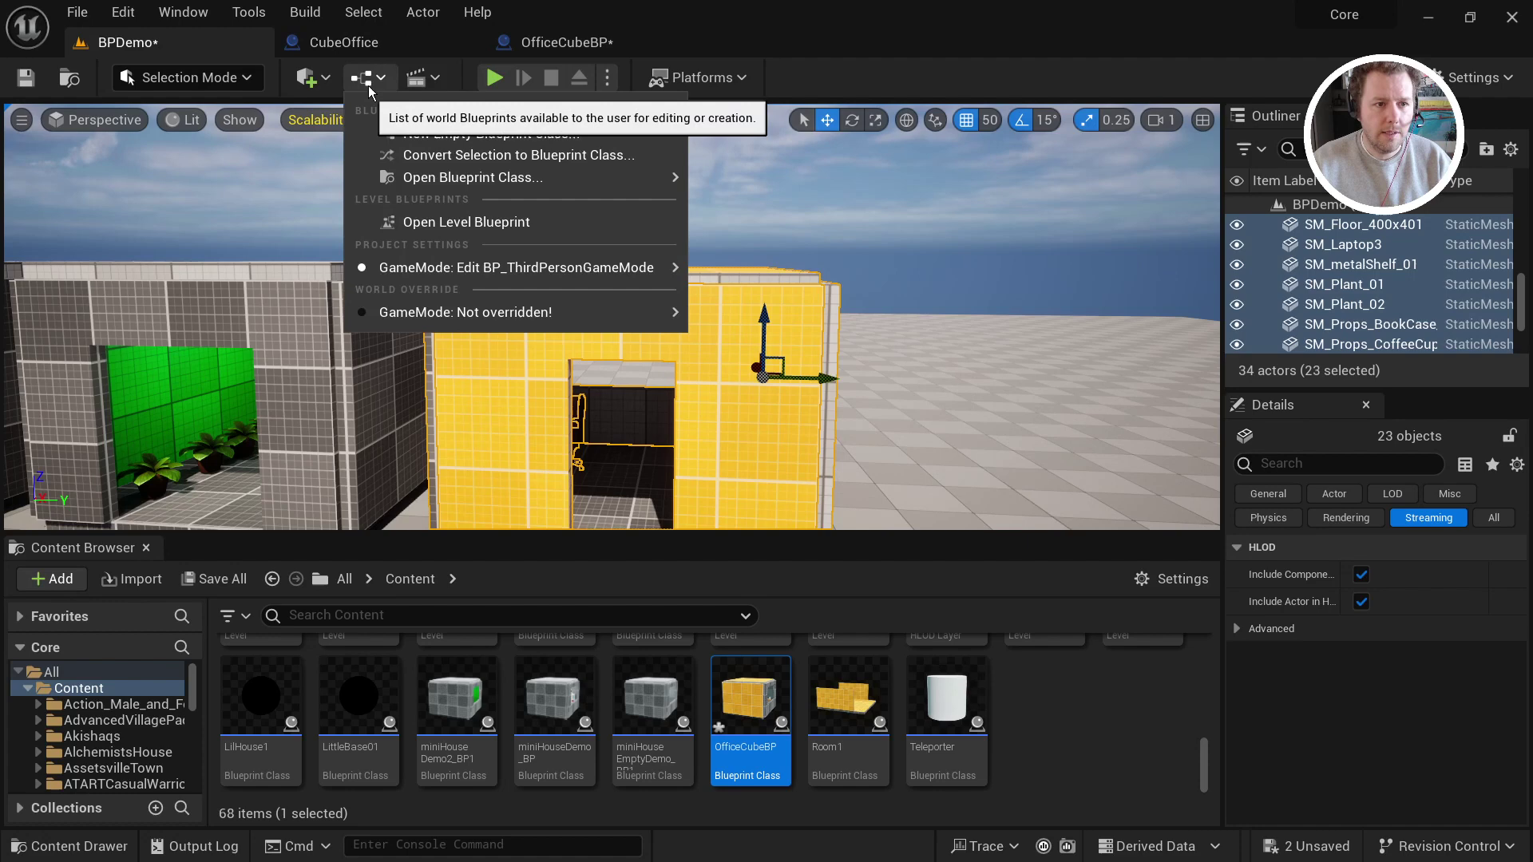
{"action": "left_click", "coordinate": [505, 155]}
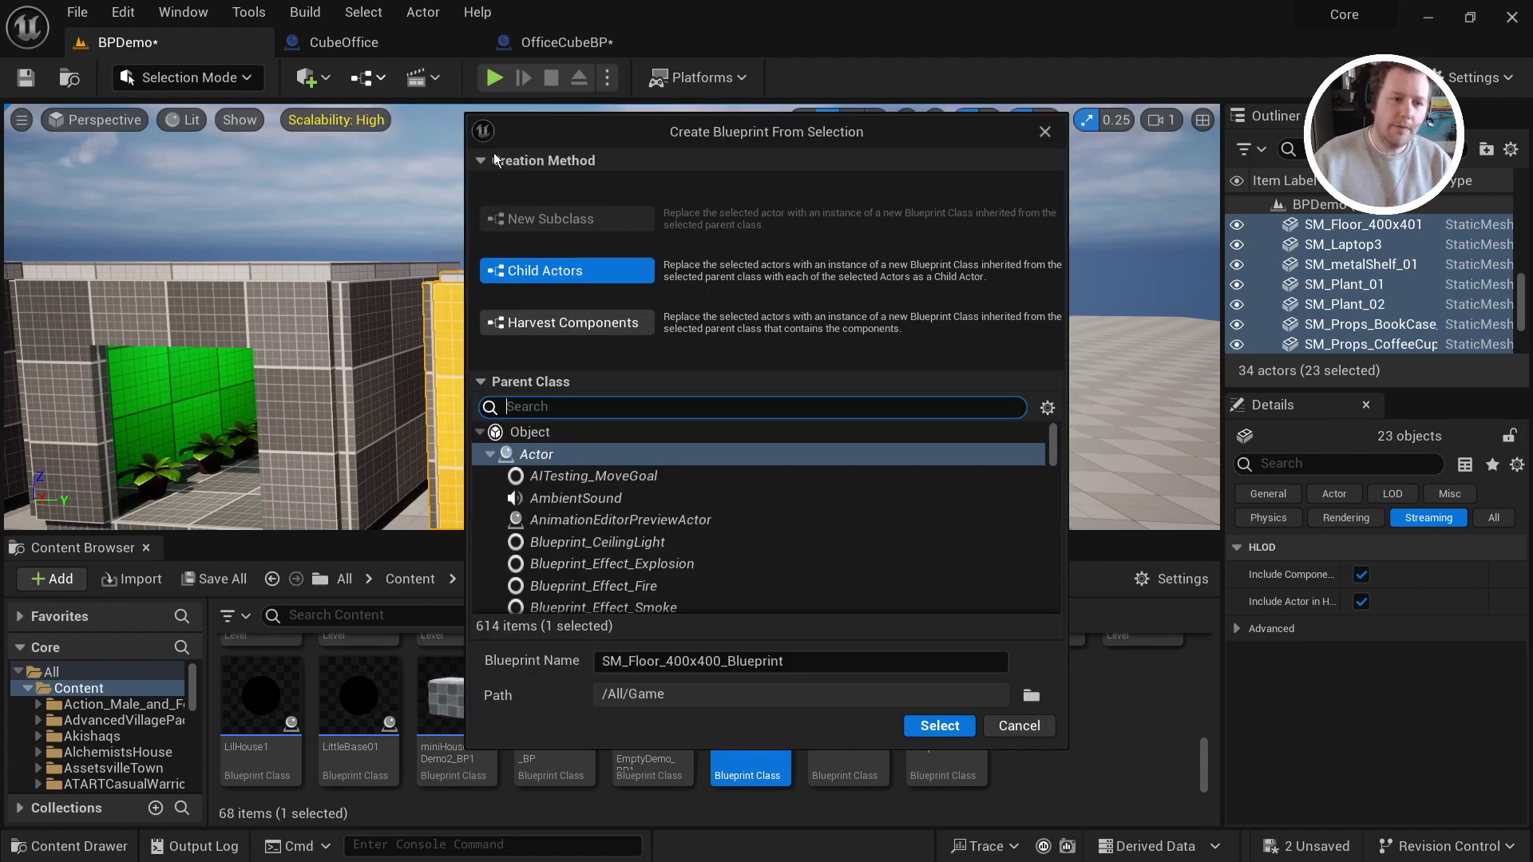
{"action": "left_click", "coordinate": [580, 319]}
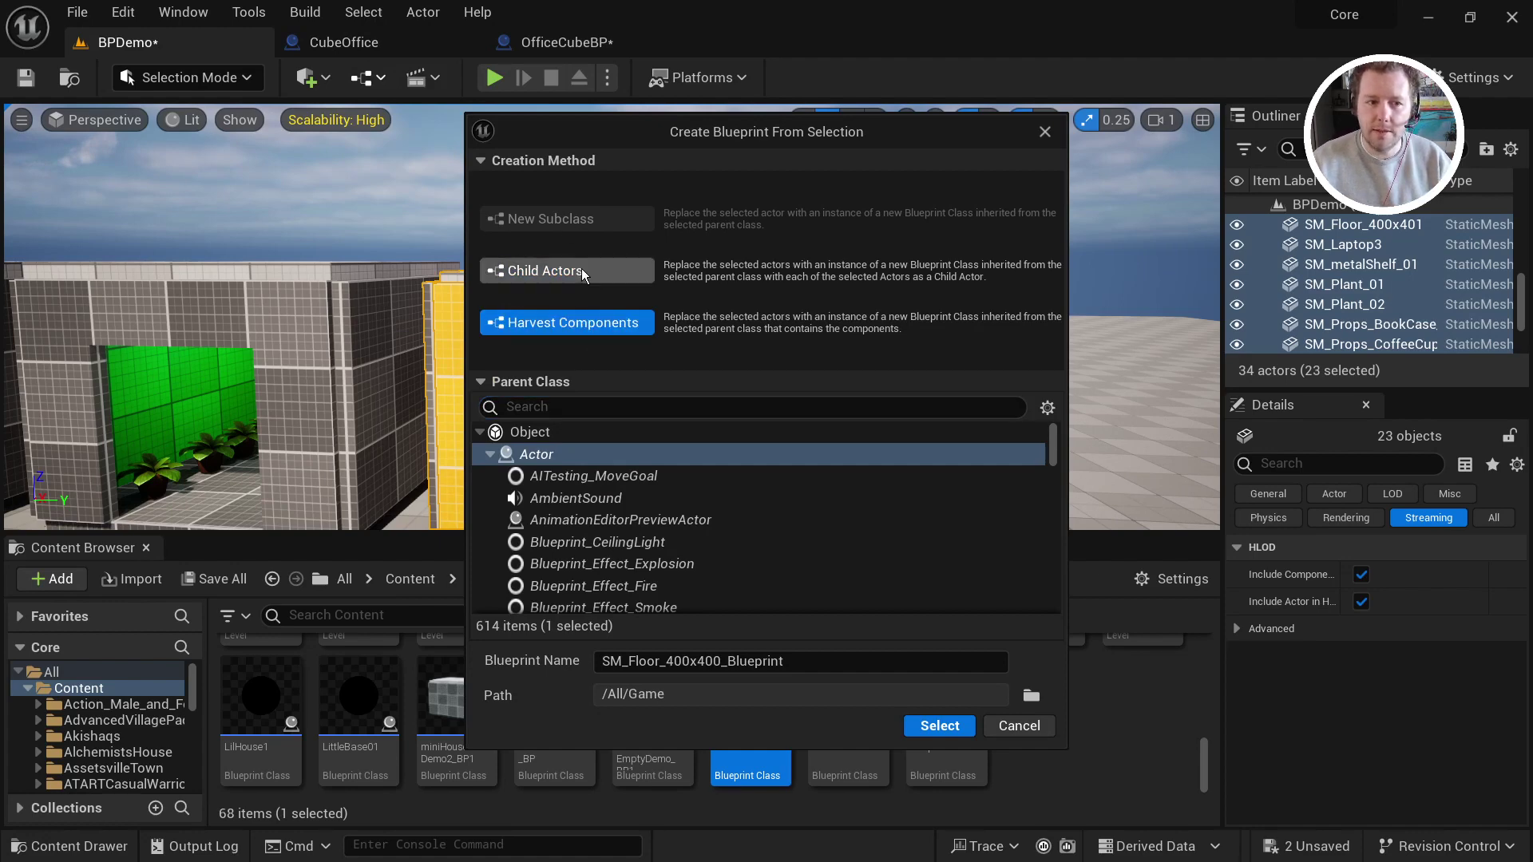
{"action": "left_click_drag", "start_coordinate": [814, 674], "coordinate": [531, 661]}
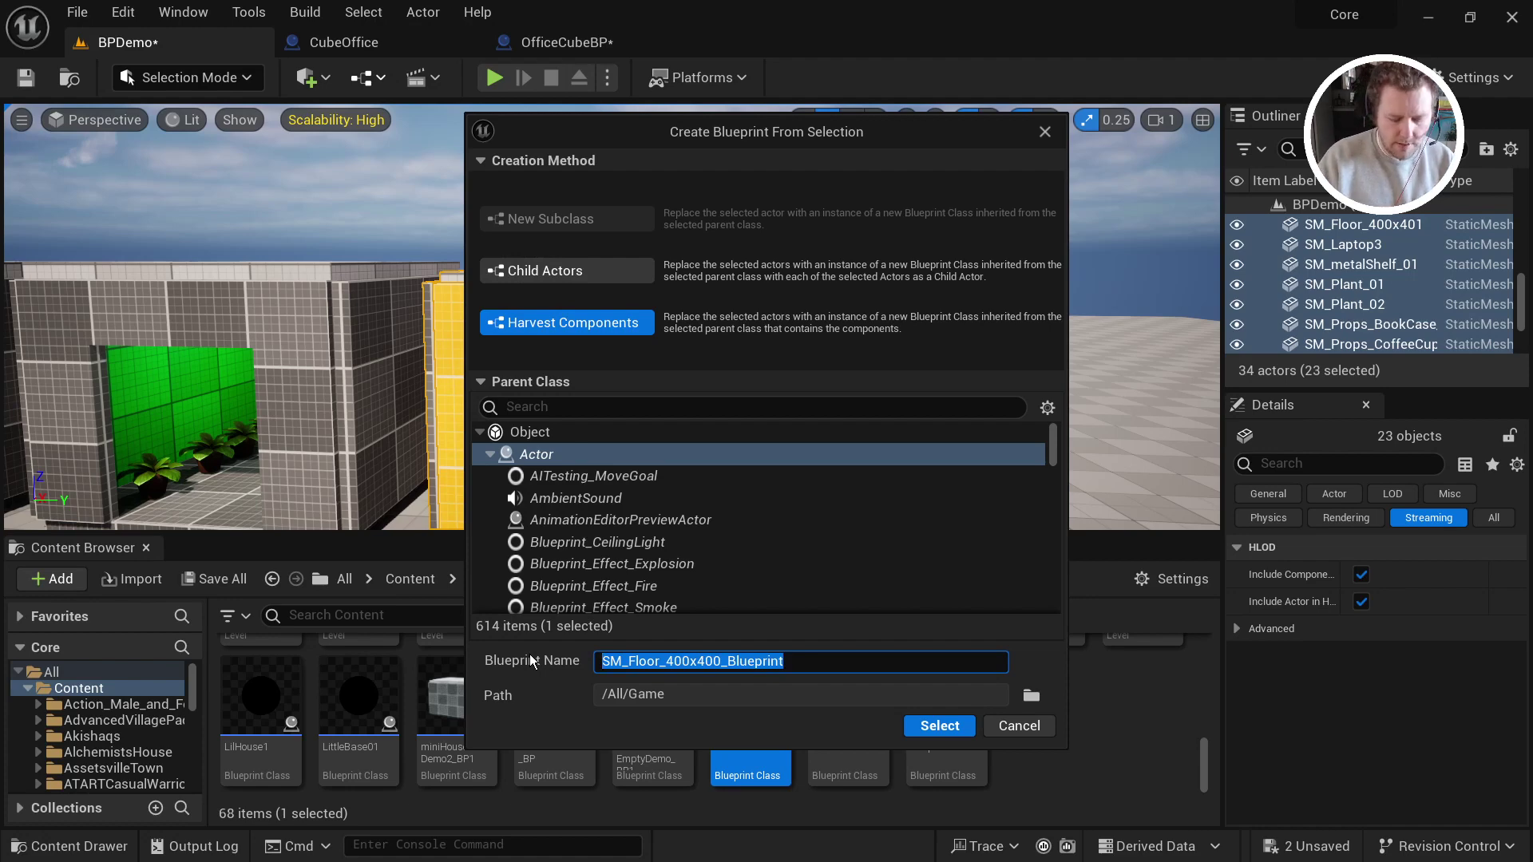
{"action": "type", "text": "CoolC"}
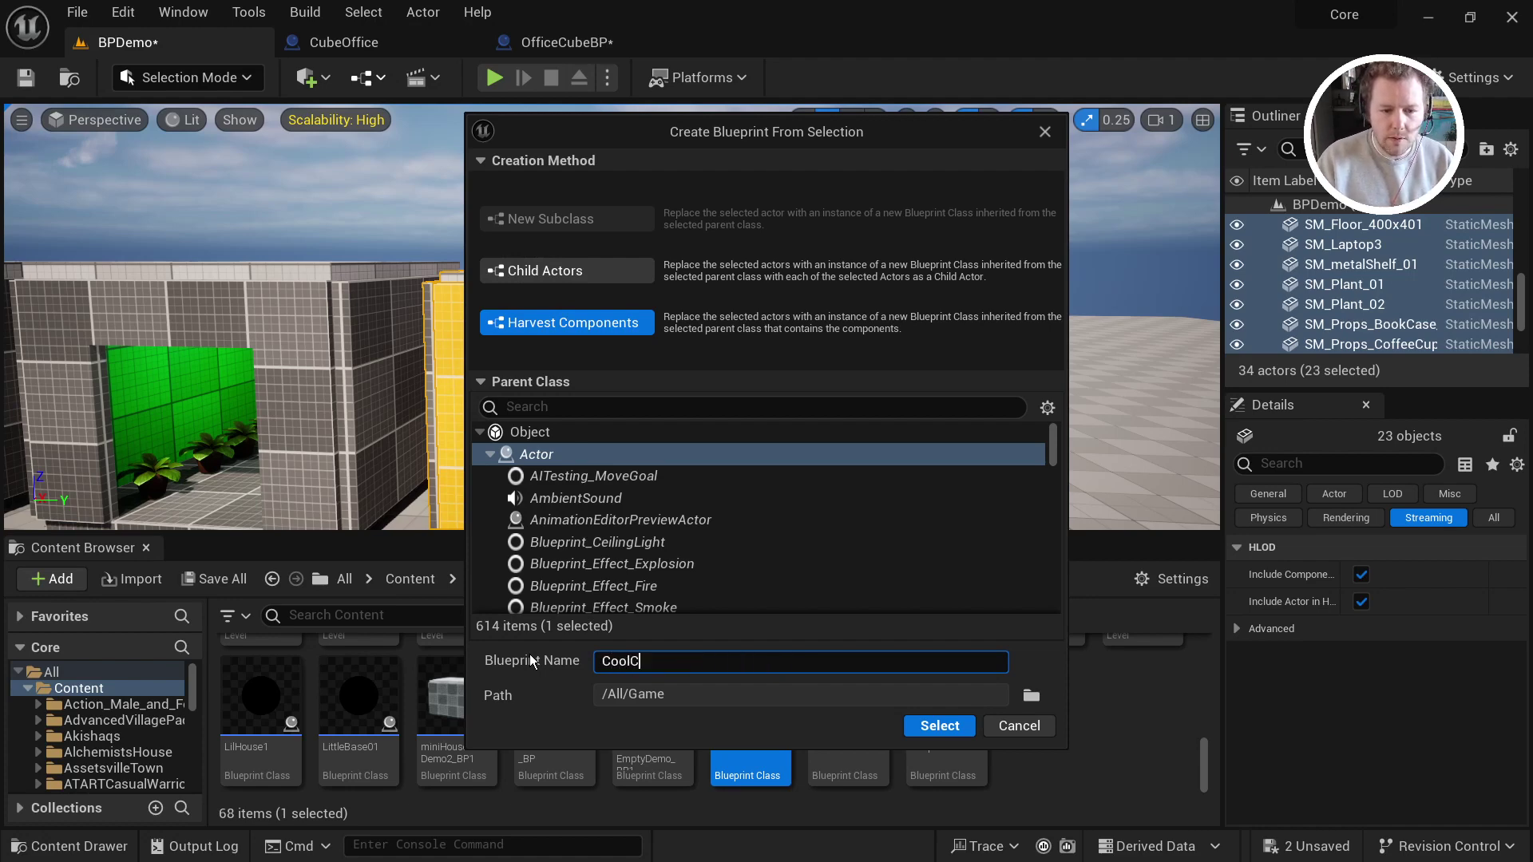
{"action": "type", "text": "ubeOffice"}
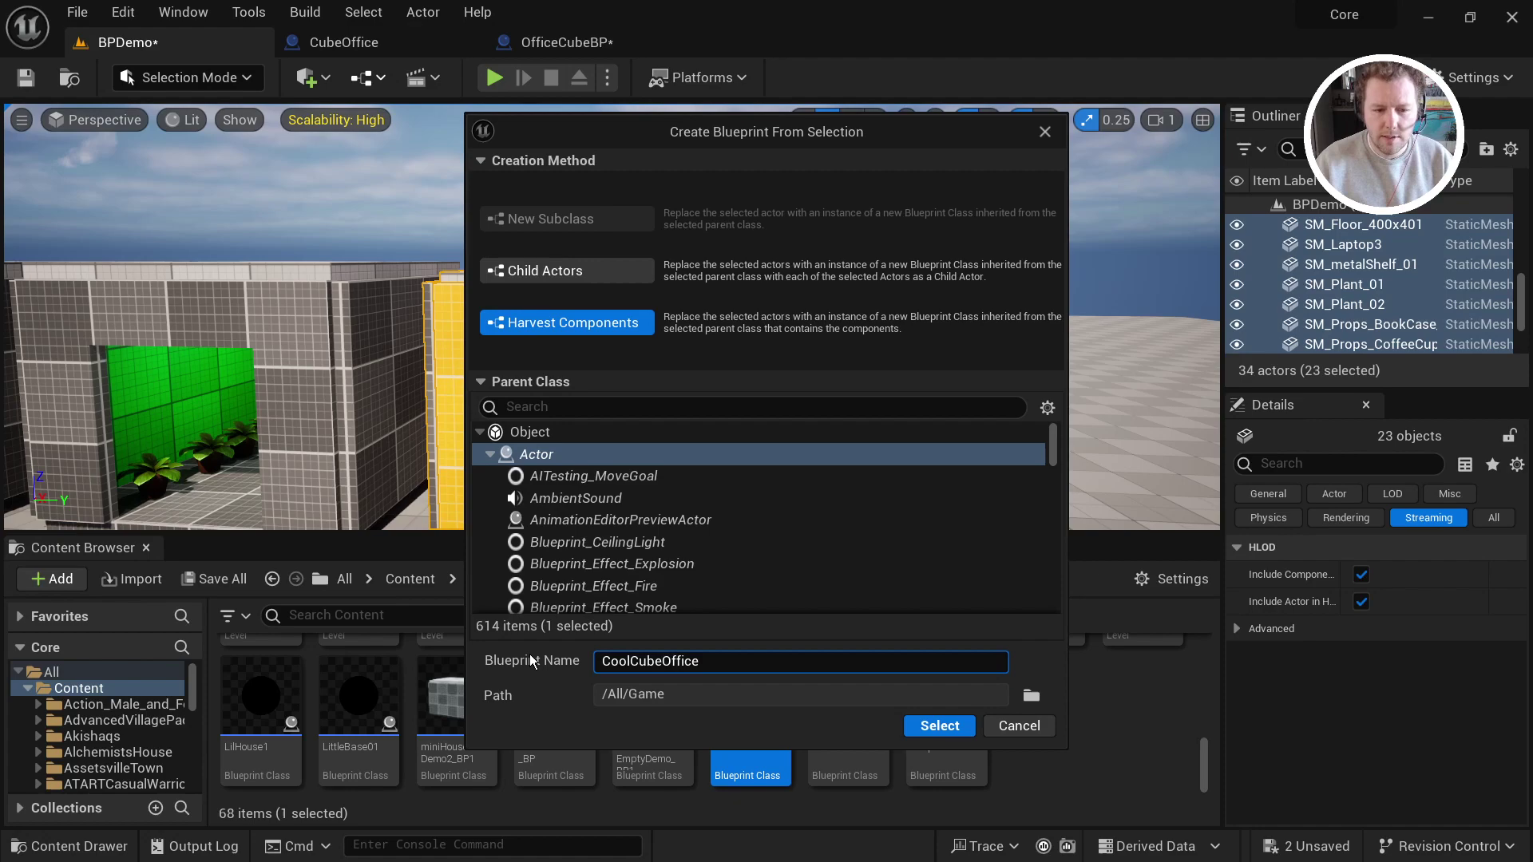
{"action": "left_click", "coordinate": [926, 727]}
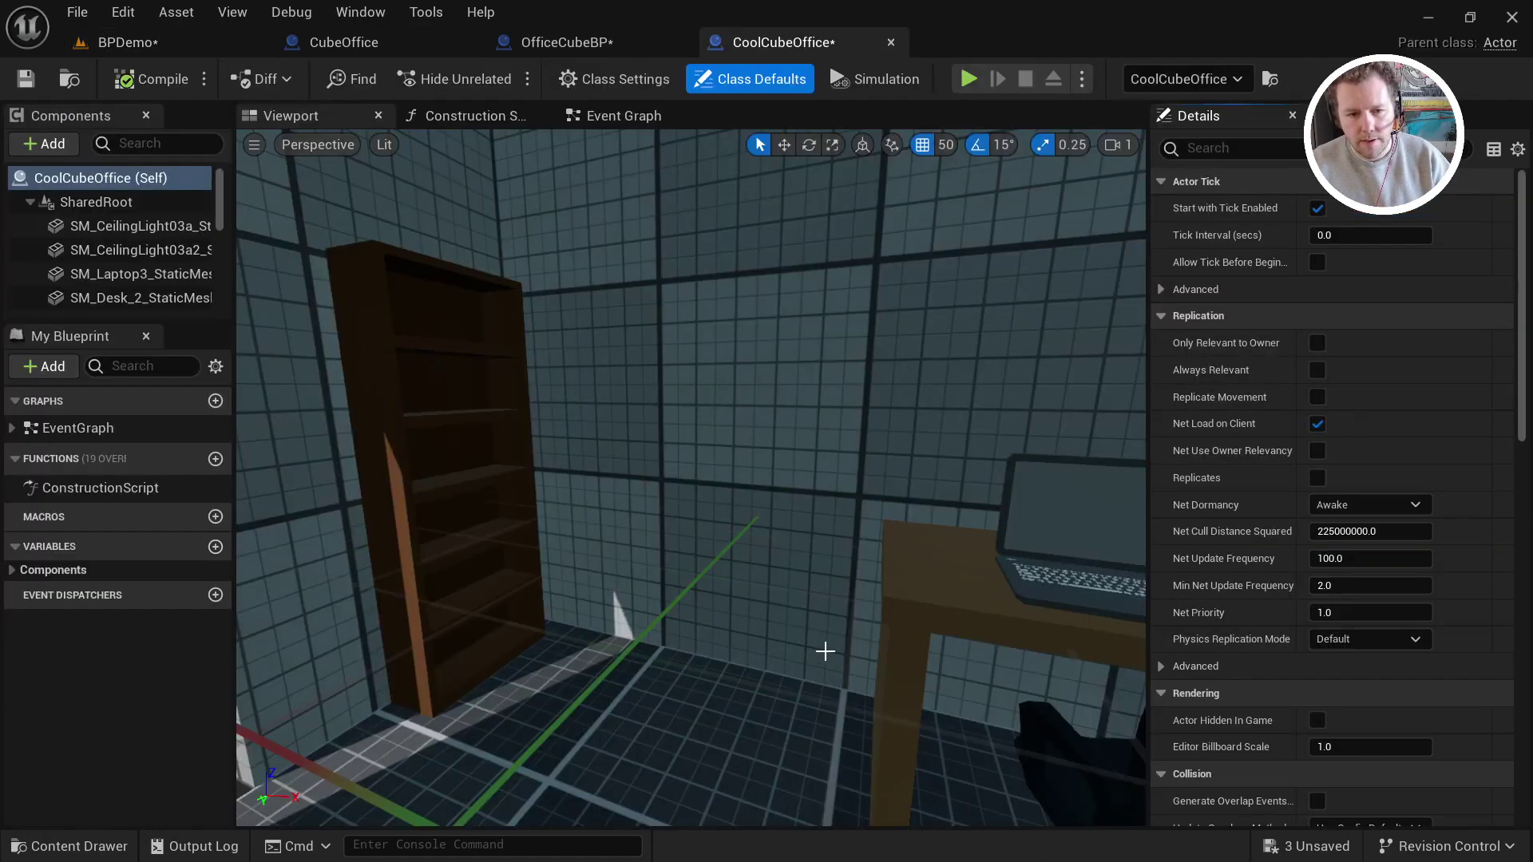
Look over the CoolCubeOffice Blueprint and close all open Blueprint editors, including OfficeCubeBP and CubeOffice
{"action": "right_click_drag", "start_coordinate": [825, 743], "coordinate": [825, 743]}
{"action": "left_click", "coordinate": [137, 249]}
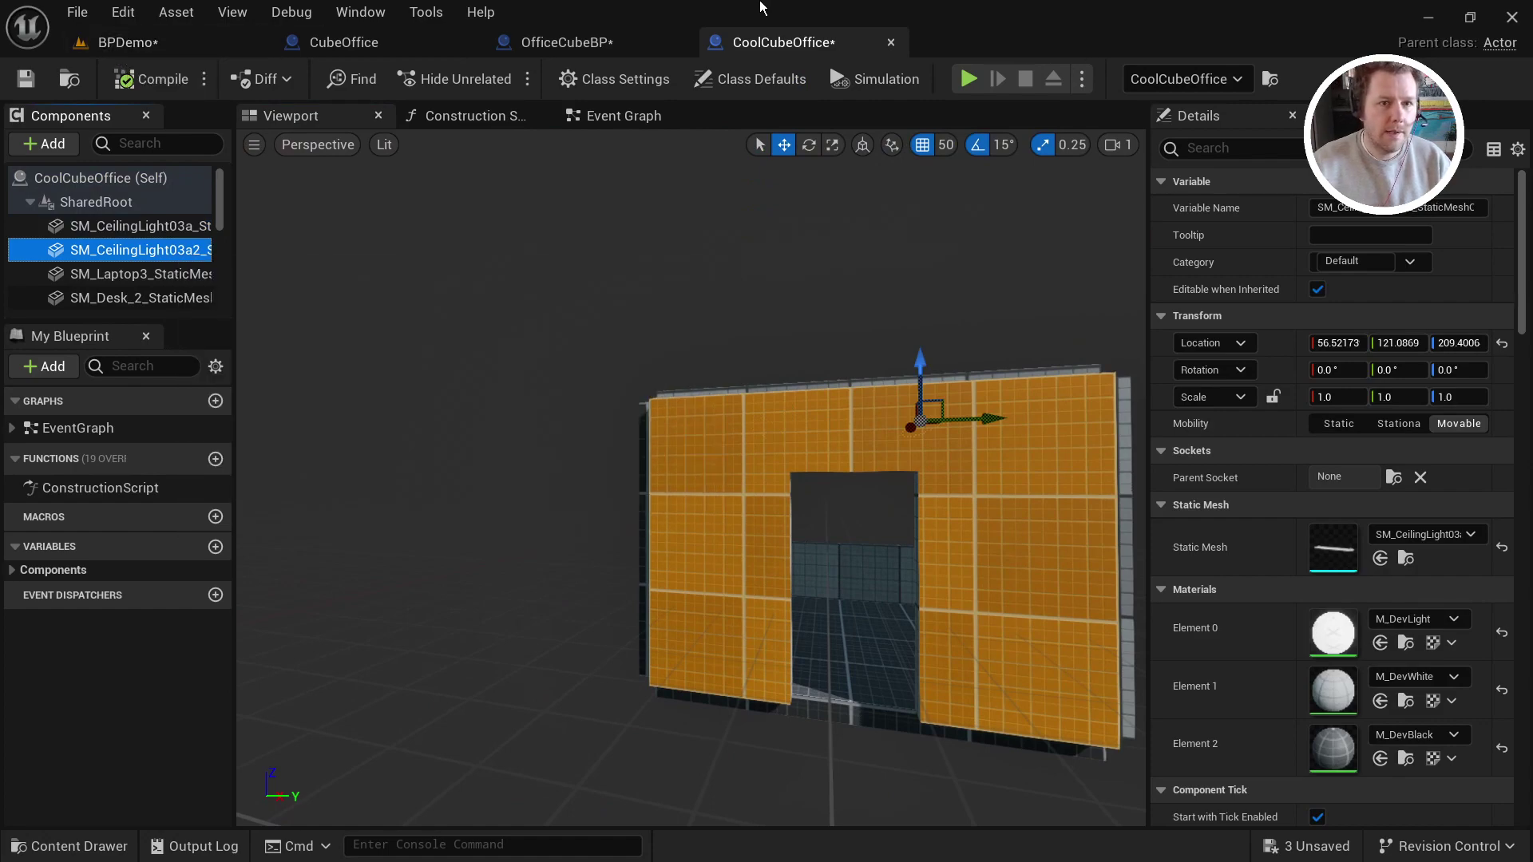
{"action": "left_click", "coordinate": [892, 41]}
{"action": "left_click", "coordinate": [679, 41]}
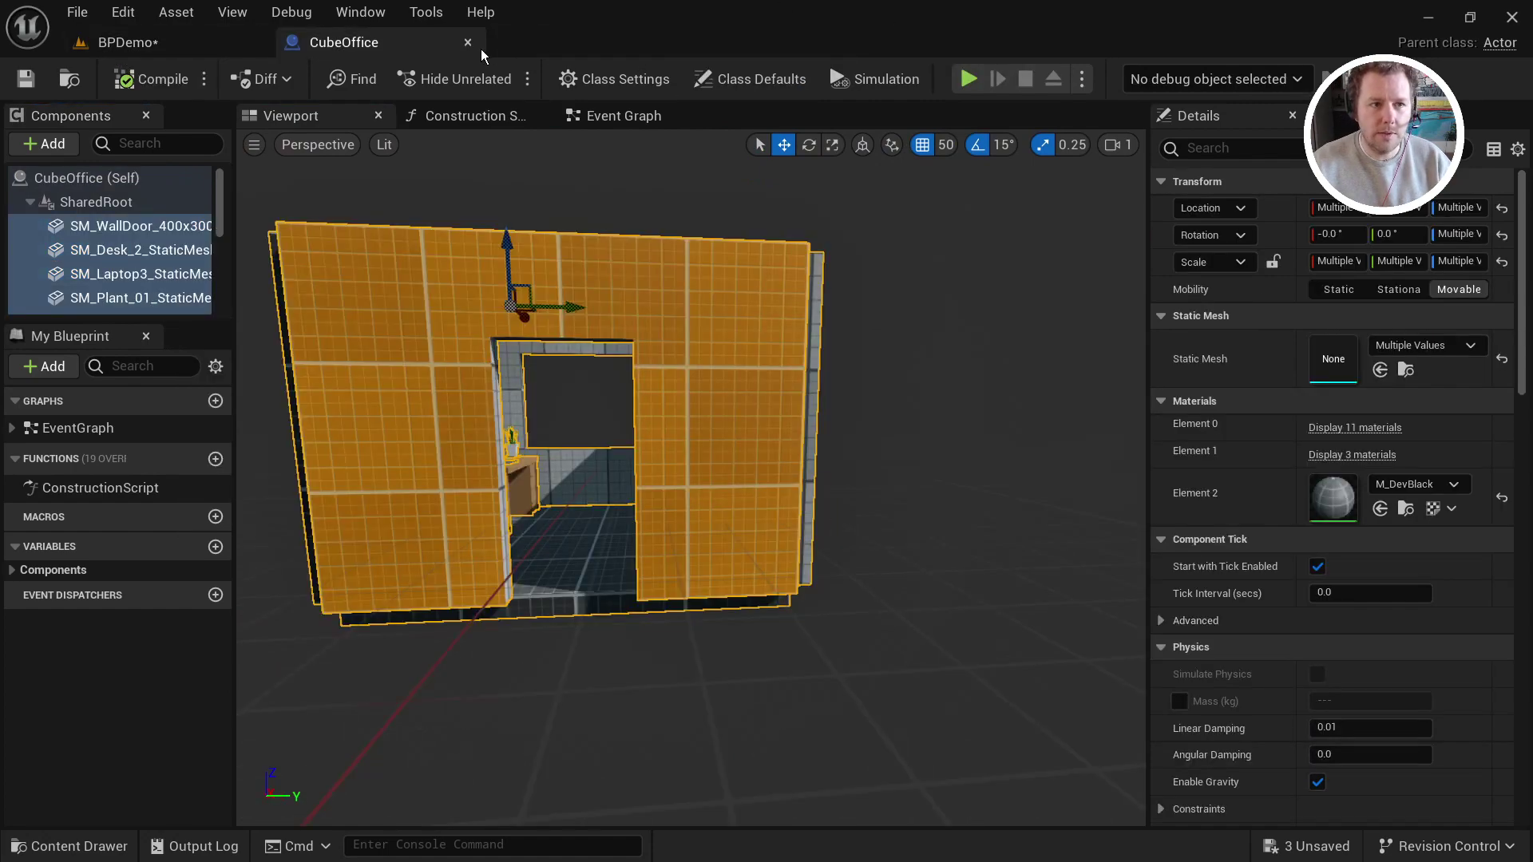
{"action": "left_click", "coordinate": [468, 43]}
Save the BPDemo level together with all unsaved Blueprint assets
{"action": "mouse_move", "coordinate": [400, 264]}
{"action": "right_mouse_down"}
{"action": "mouse_move", "coordinate": [400, 240]}
{"action": "mouse_move", "coordinate": [391, 275]}
{"action": "right_mouse_up"}
{"action": "key", "text": "d"}
{"action": "scroll", "coordinate": [996, 711], "scroll_direction": "down", "scroll_amount": 2}
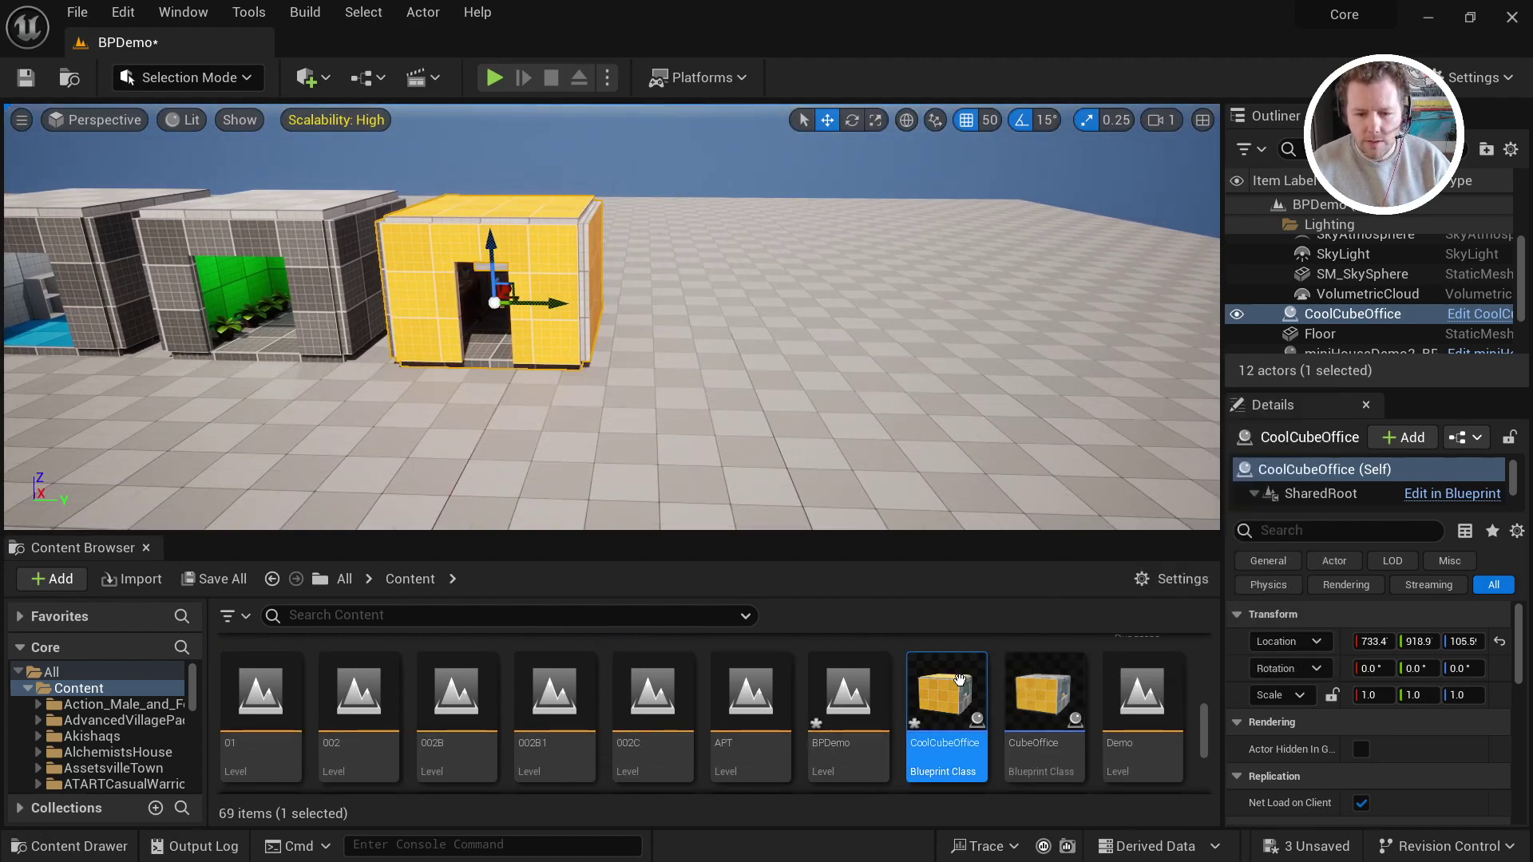
{"action": "key", "text": "ctrl+shift+s"}
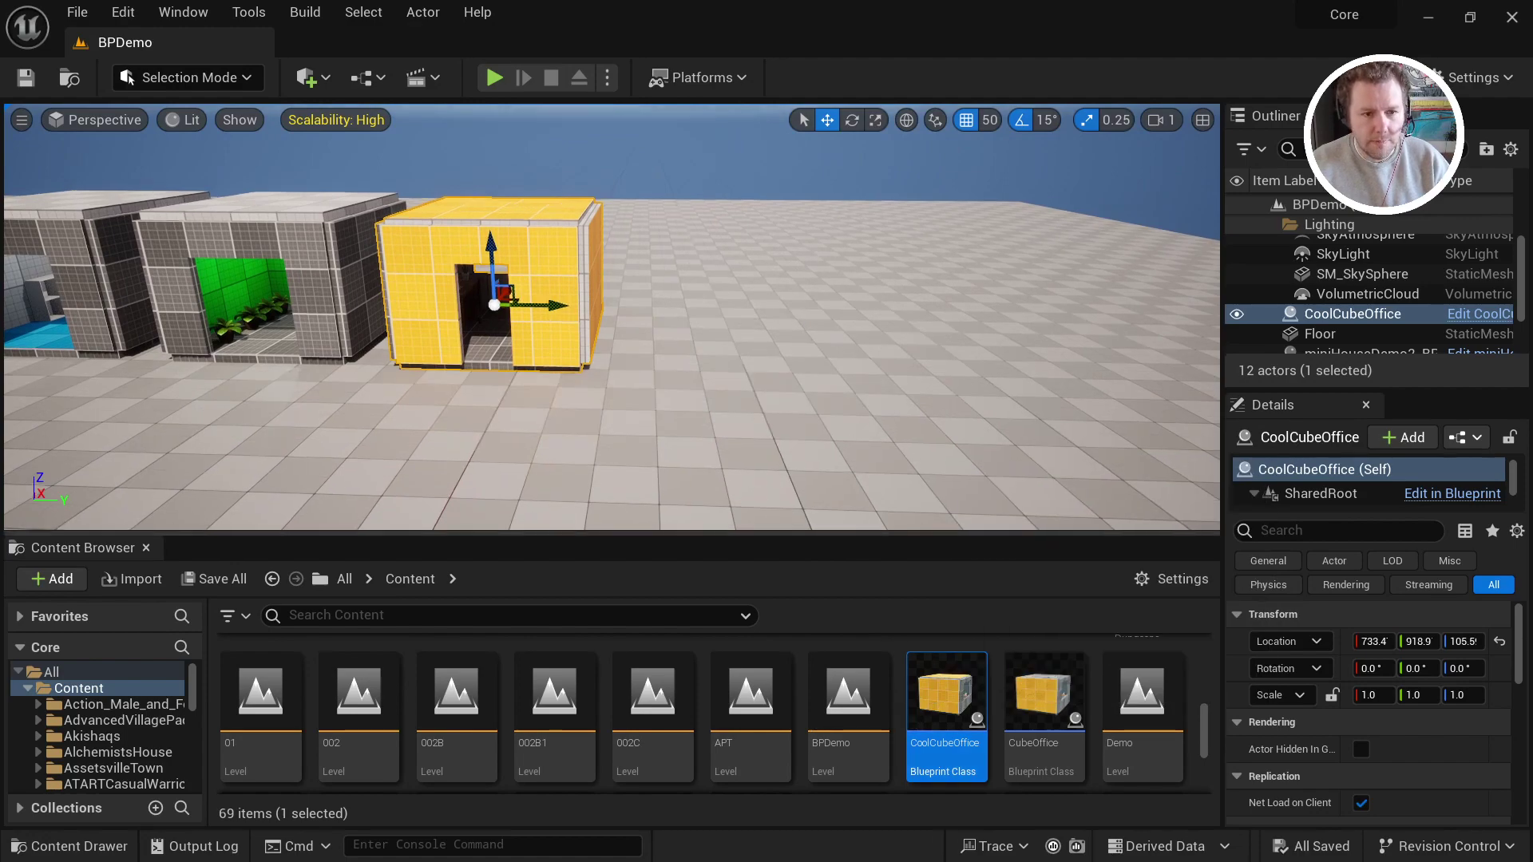
{"action": "left_click_drag", "start_coordinate": [947, 695], "coordinate": [890, 398]}
{"action": "key", "text": "f"}
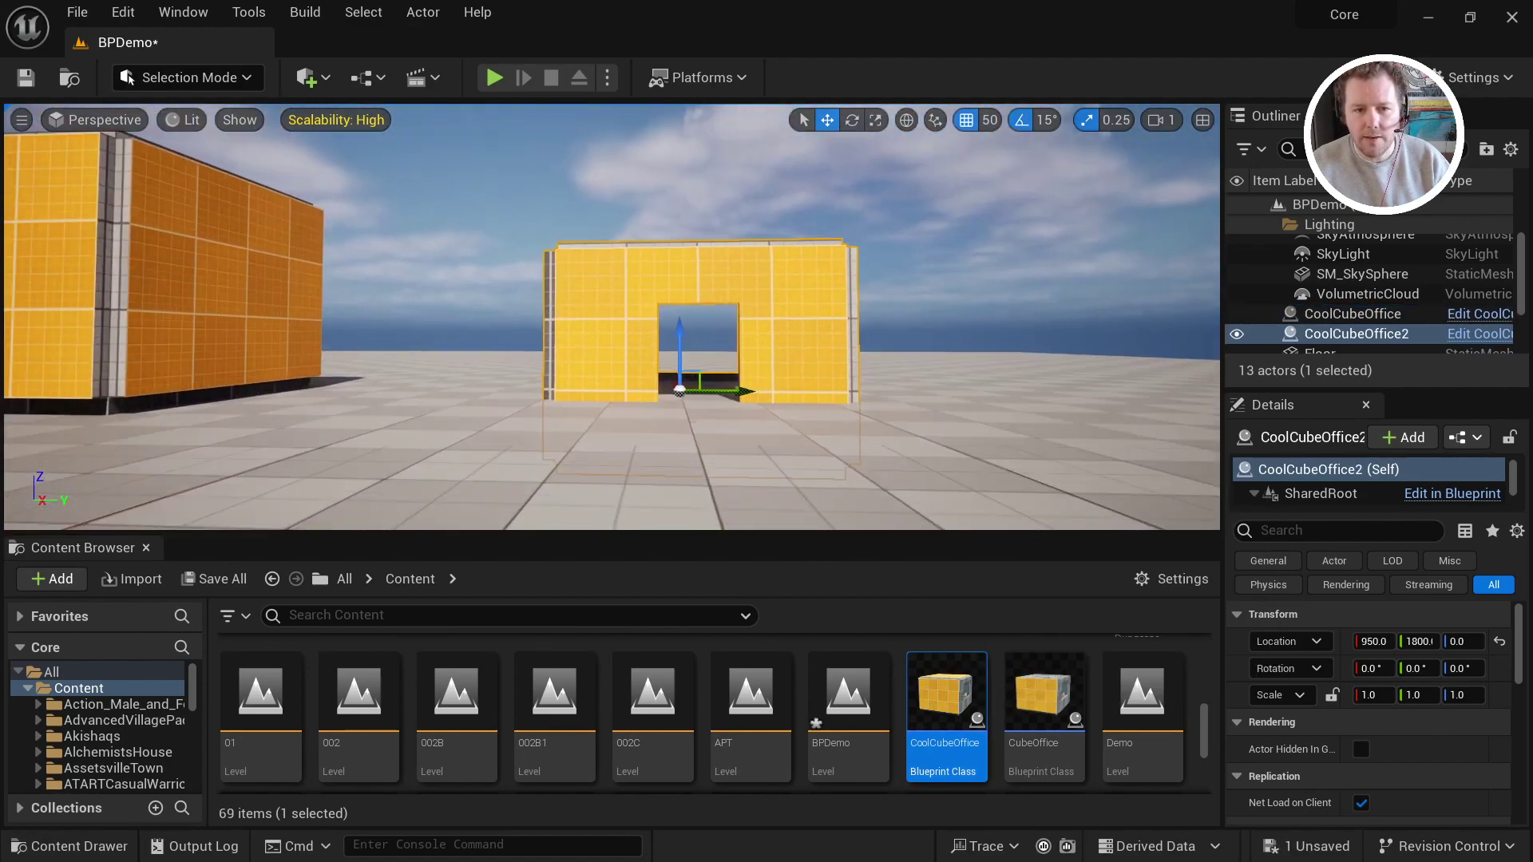
{"action": "key", "text": "s"}
{"action": "right_click_drag", "start_coordinate": [669, 359], "coordinate": [668, 358]}
{"action": "key", "text": "e"}
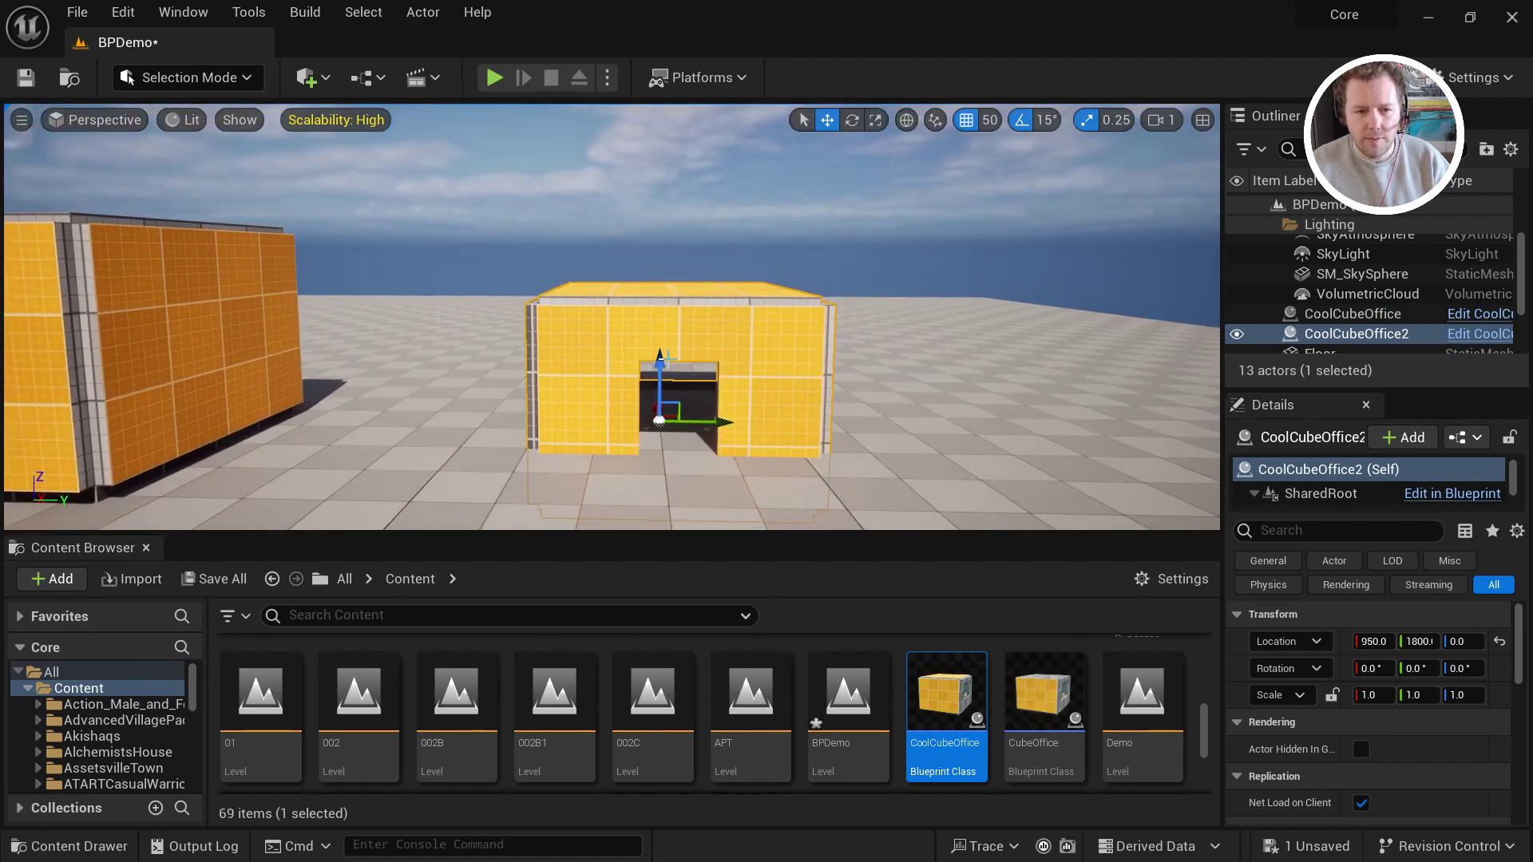
{"action": "mouse_move", "coordinate": [657, 364]}
{"action": "left_mouse_down"}
{"action": "mouse_move", "coordinate": [656, 300]}
{"action": "mouse_move", "coordinate": [664, 375]}
{"action": "left_mouse_up"}
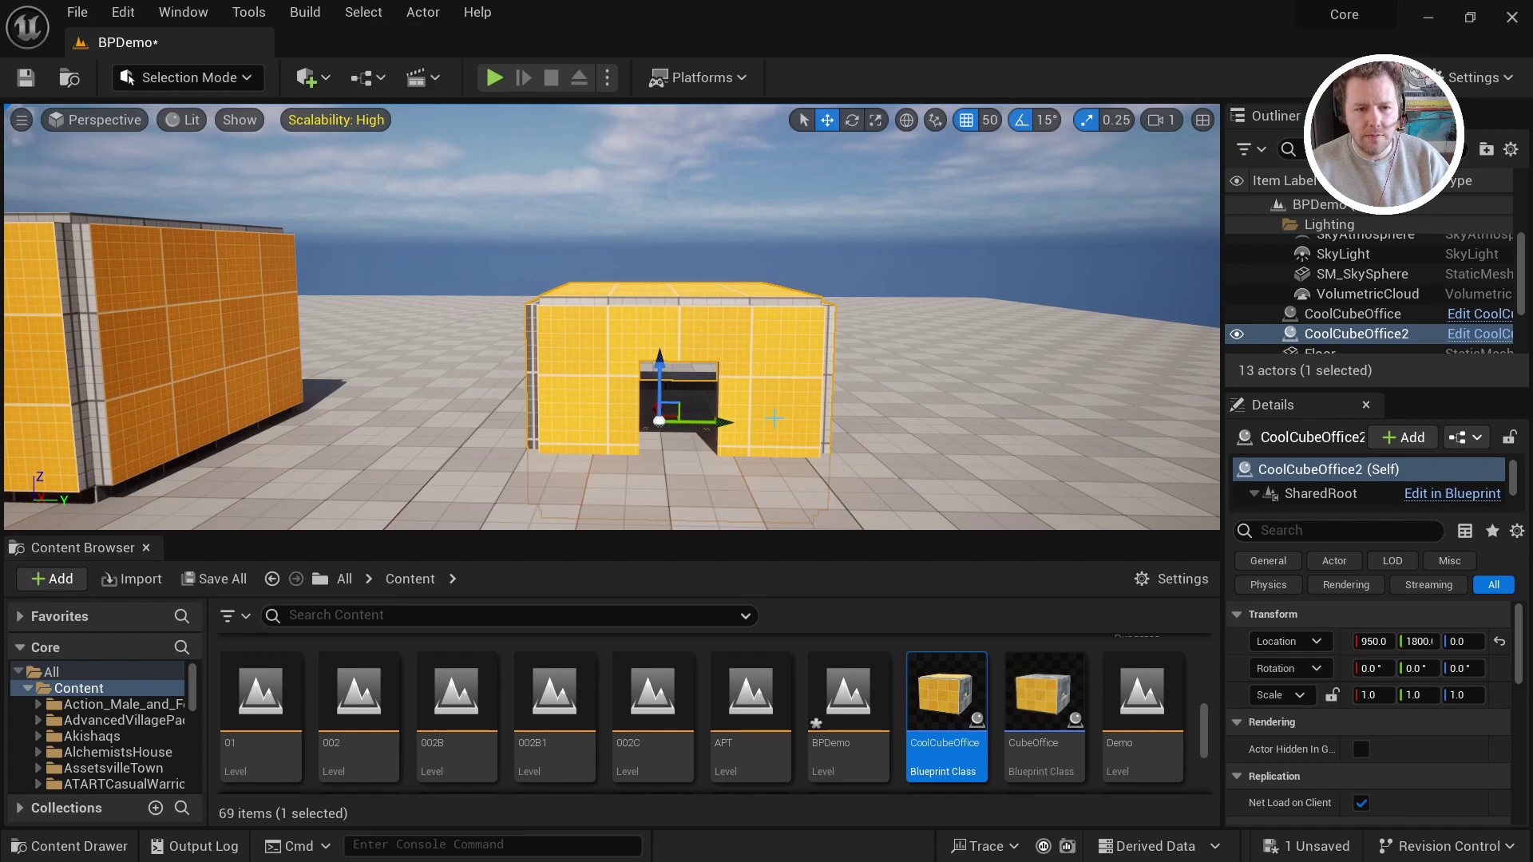
{"action": "right_click_drag", "start_coordinate": [819, 440], "coordinate": [821, 452]}
{"action": "key", "text": "Delete"}
Place a CoolCubeOffice copy at X 850, Y 1850, Z 0 and open its Blueprint with the 3D model in view
{"action": "left_click_drag", "start_coordinate": [942, 688], "coordinate": [702, 425]}
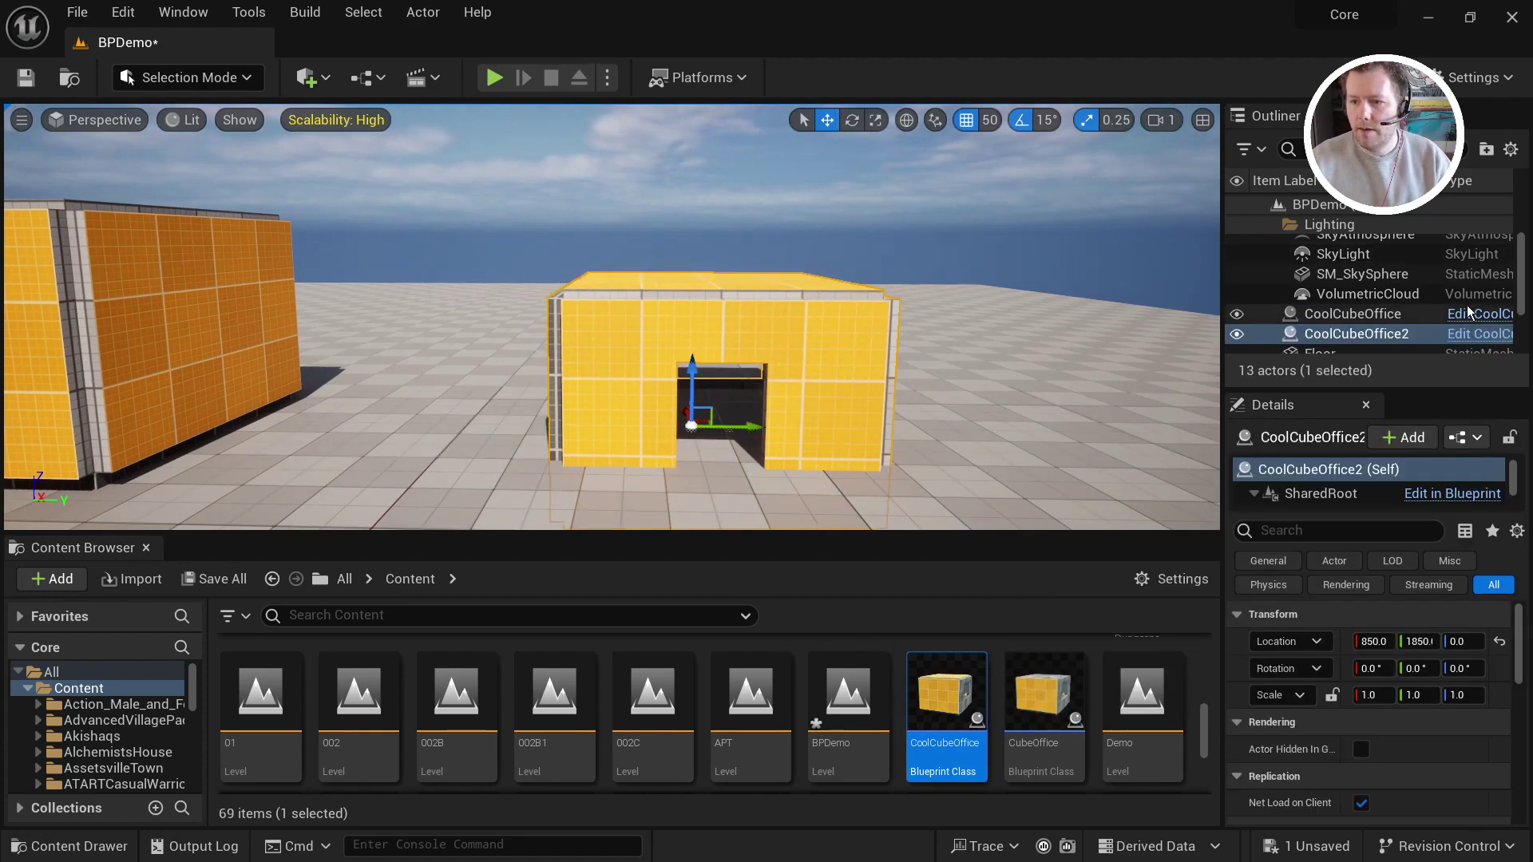
{"action": "left_click", "coordinate": [1476, 336]}
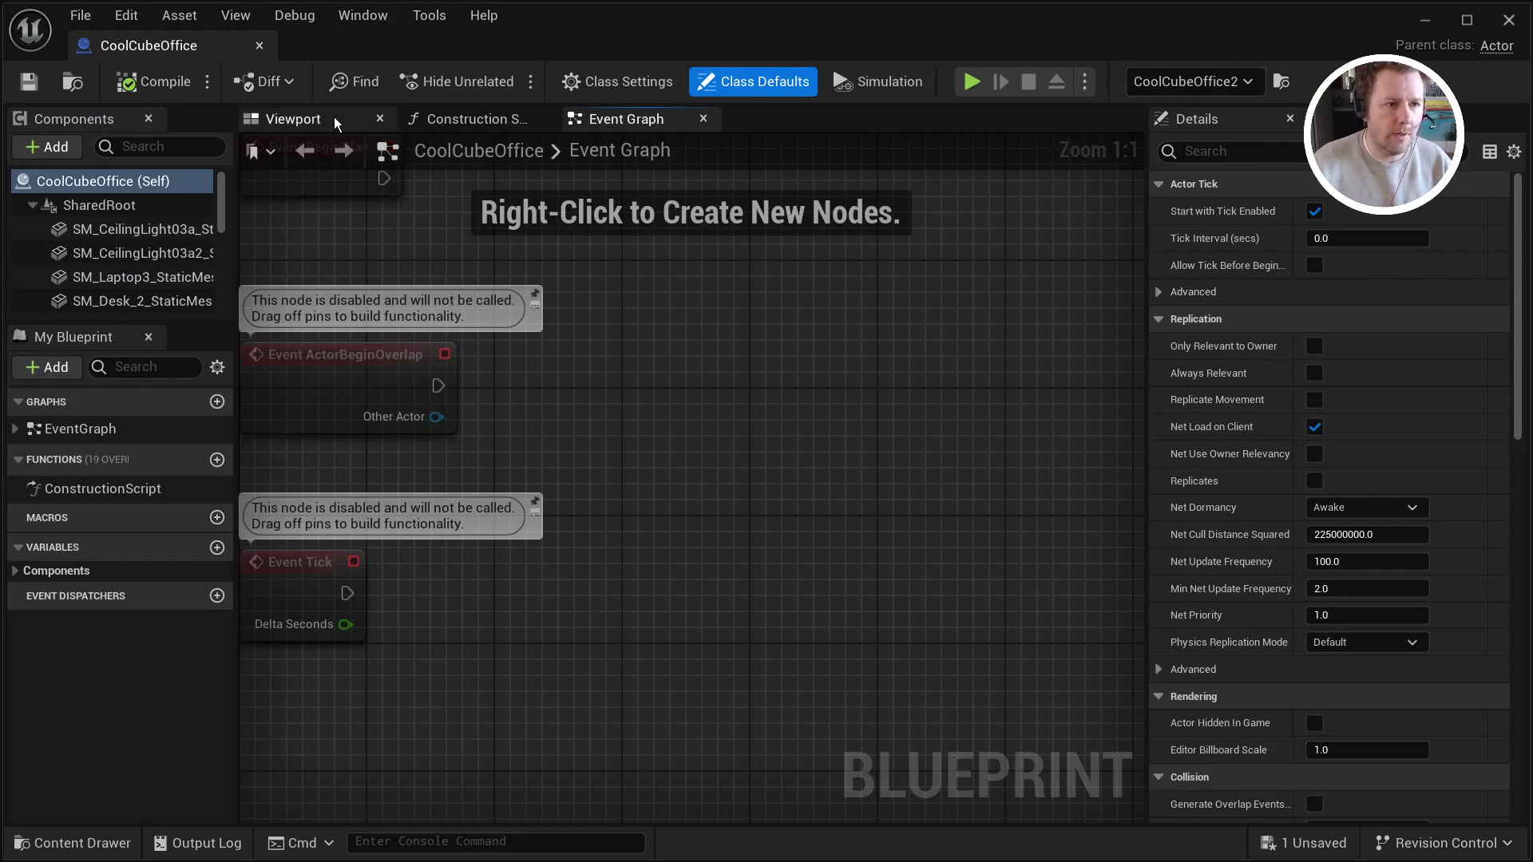
{"action": "left_click", "coordinate": [303, 119]}
{"action": "scroll", "coordinate": [164, 322], "scroll_direction": "down", "scroll_amount": 3}
{"action": "right_click_drag", "start_coordinate": [342, 385], "coordinate": [243, 327]}
{"action": "scroll", "coordinate": [120, 240], "scroll_direction": "up", "scroll_amount": 5}
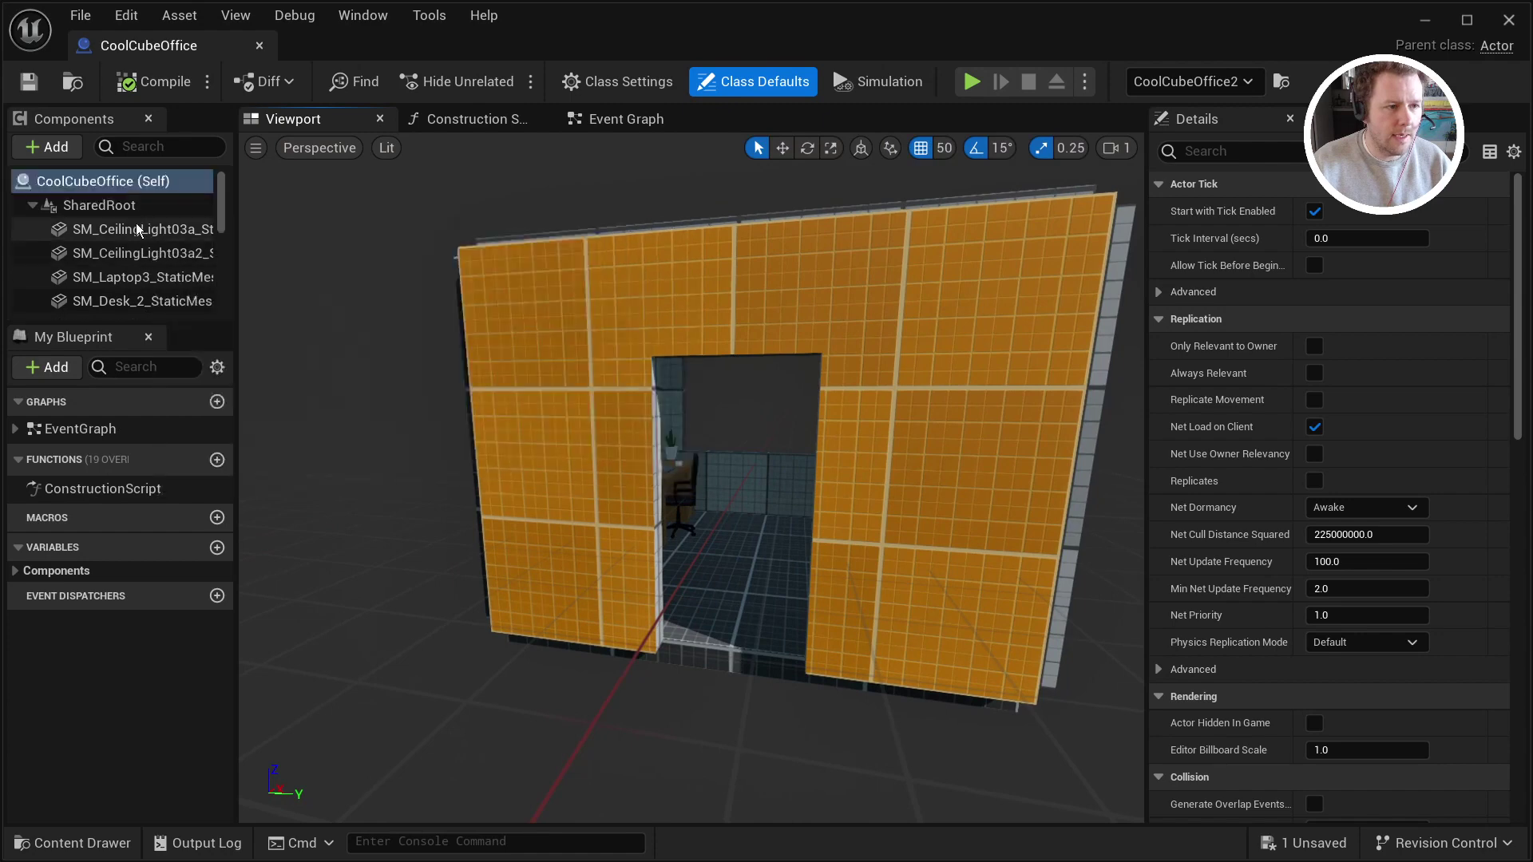
Select all static mesh components under SharedRoot and raise them together along Z, bringing the office floor up towards ground level
{"action": "left_click", "coordinate": [97, 228]}
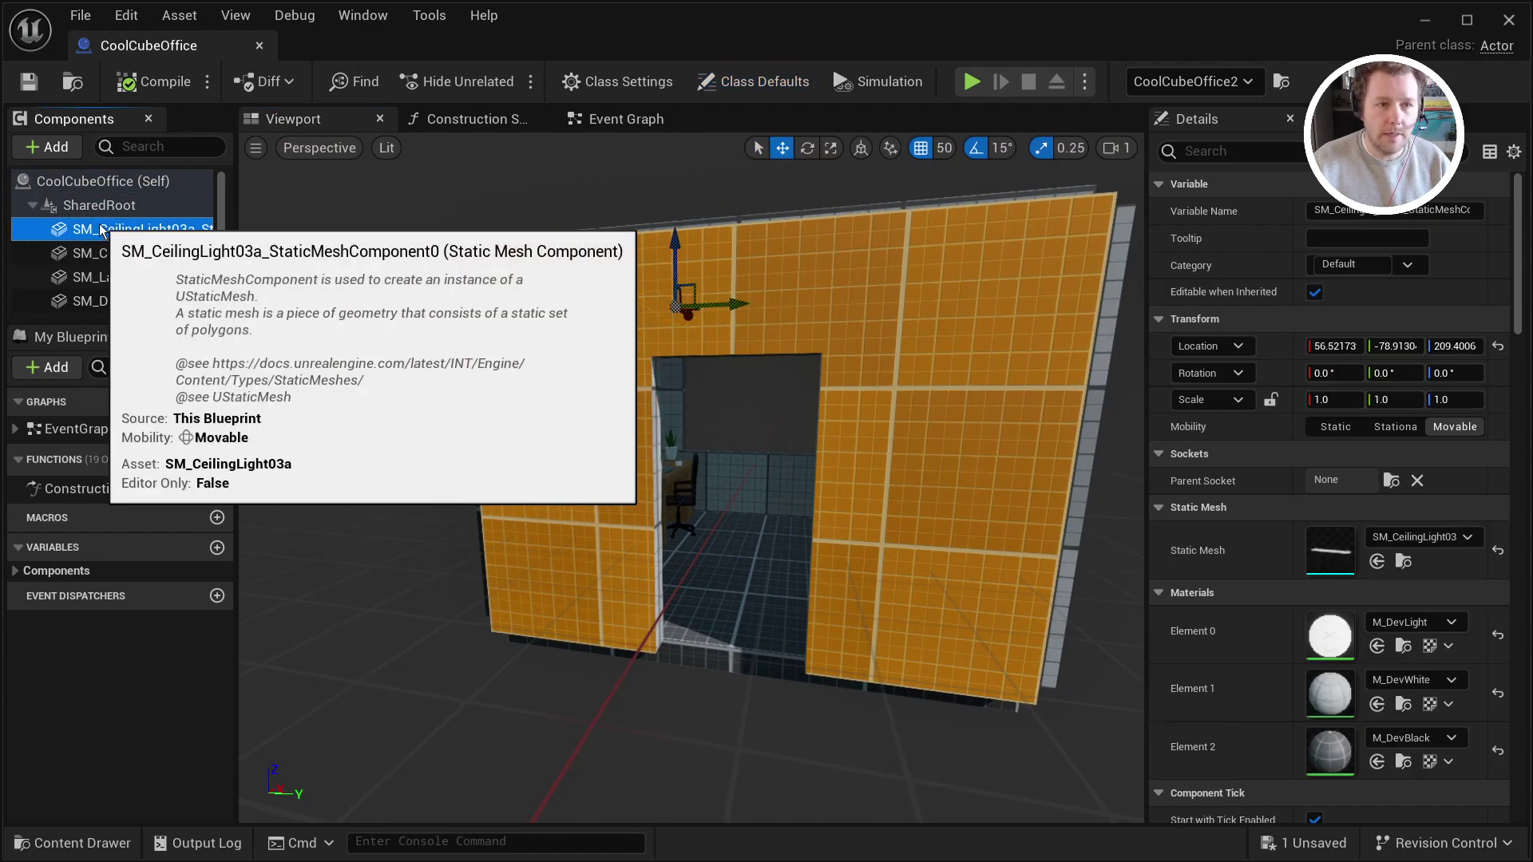
{"action": "left_click_drag", "start_coordinate": [218, 213], "coordinate": [218, 297]}
{"action": "left_click", "coordinate": [164, 294], "text": "shift"}
{"action": "scroll", "coordinate": [164, 293], "scroll_direction": "up", "scroll_amount": 10}
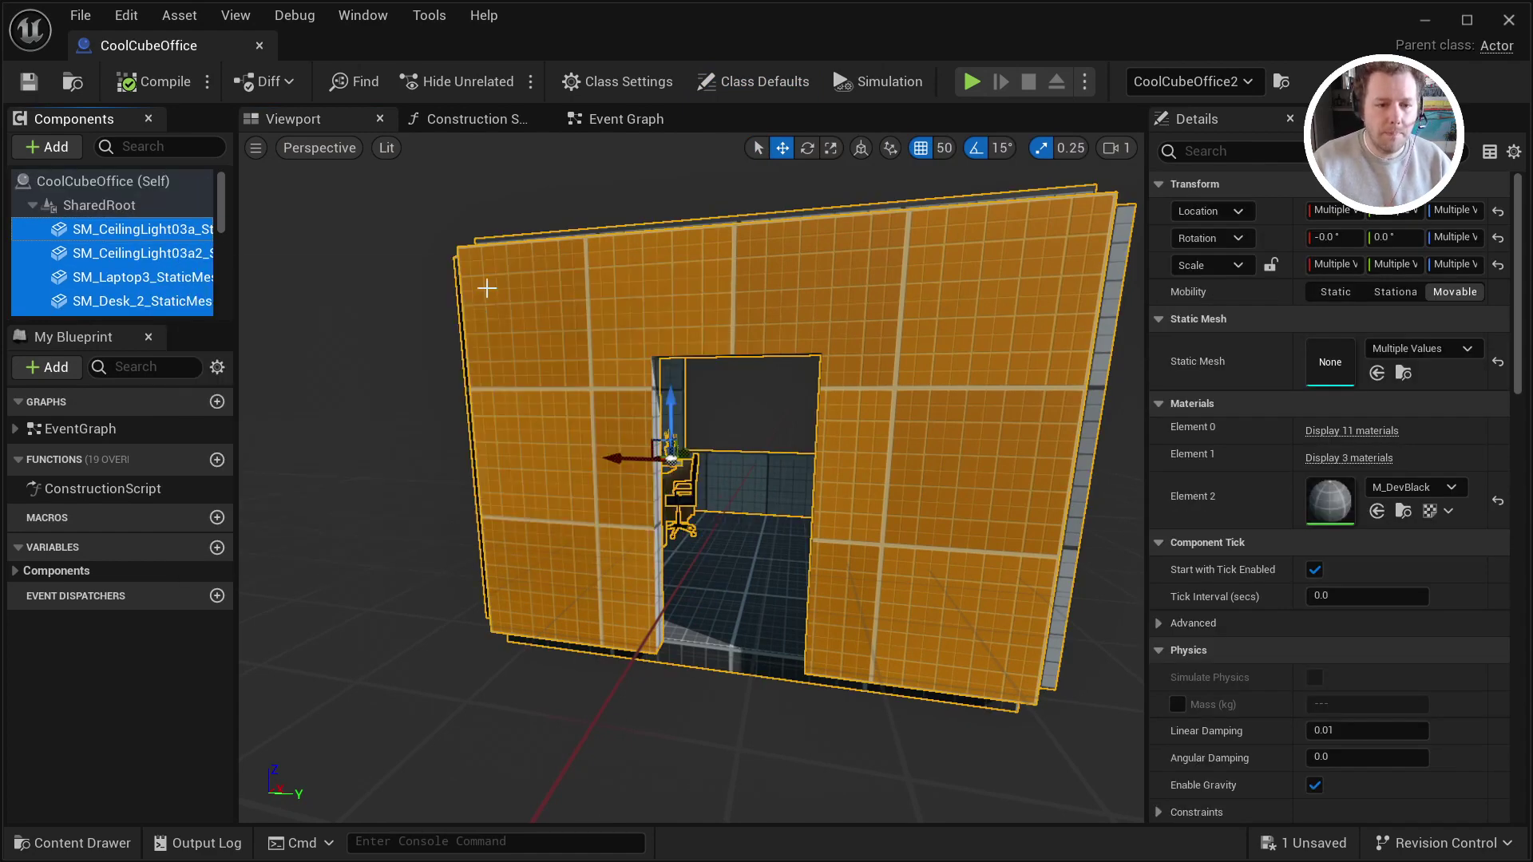
{"action": "right_click_drag", "start_coordinate": [815, 431], "coordinate": [926, 455]}
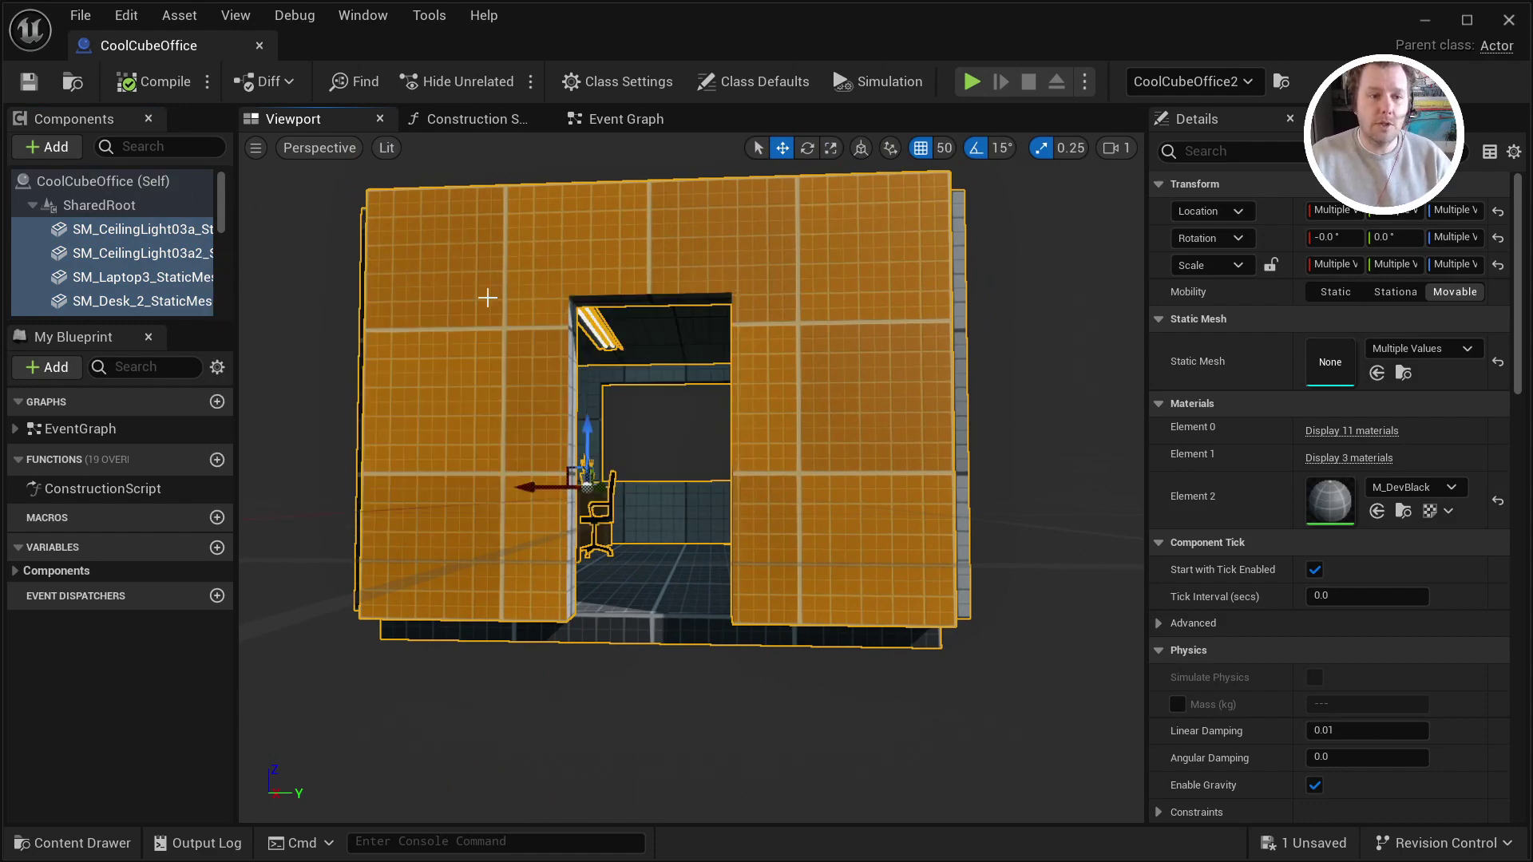
{"action": "left_click_drag", "start_coordinate": [592, 412], "coordinate": [601, 361]}
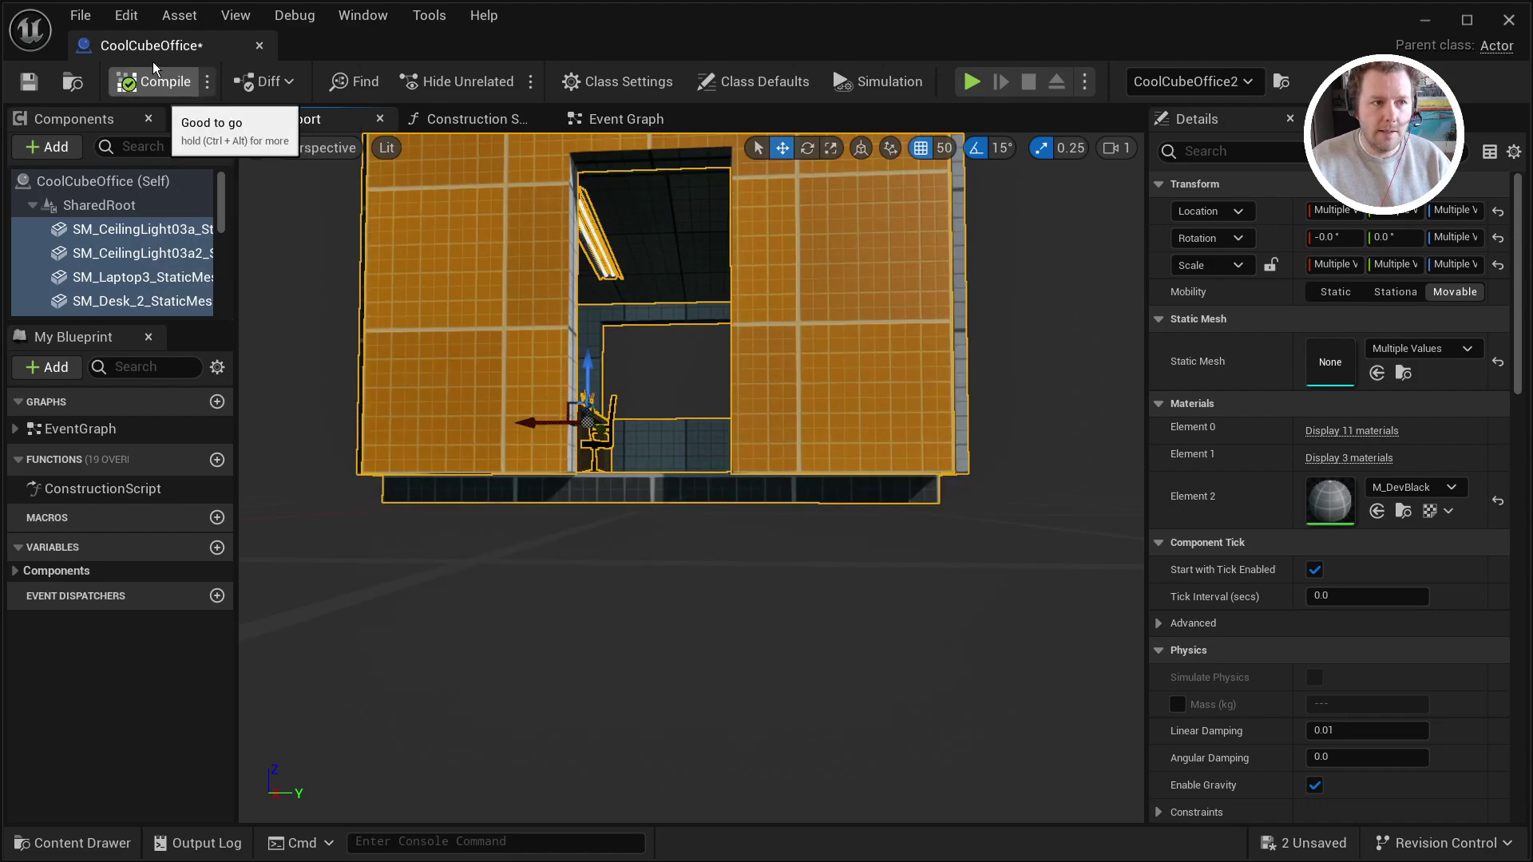
Dock the CoolCubeOffice editor beside the BPDemo level and inspect how the placed copy's base meets the ground
{"action": "left_click_drag", "start_coordinate": [160, 46], "coordinate": [290, 55]}
{"action": "left_click", "coordinate": [183, 45]}
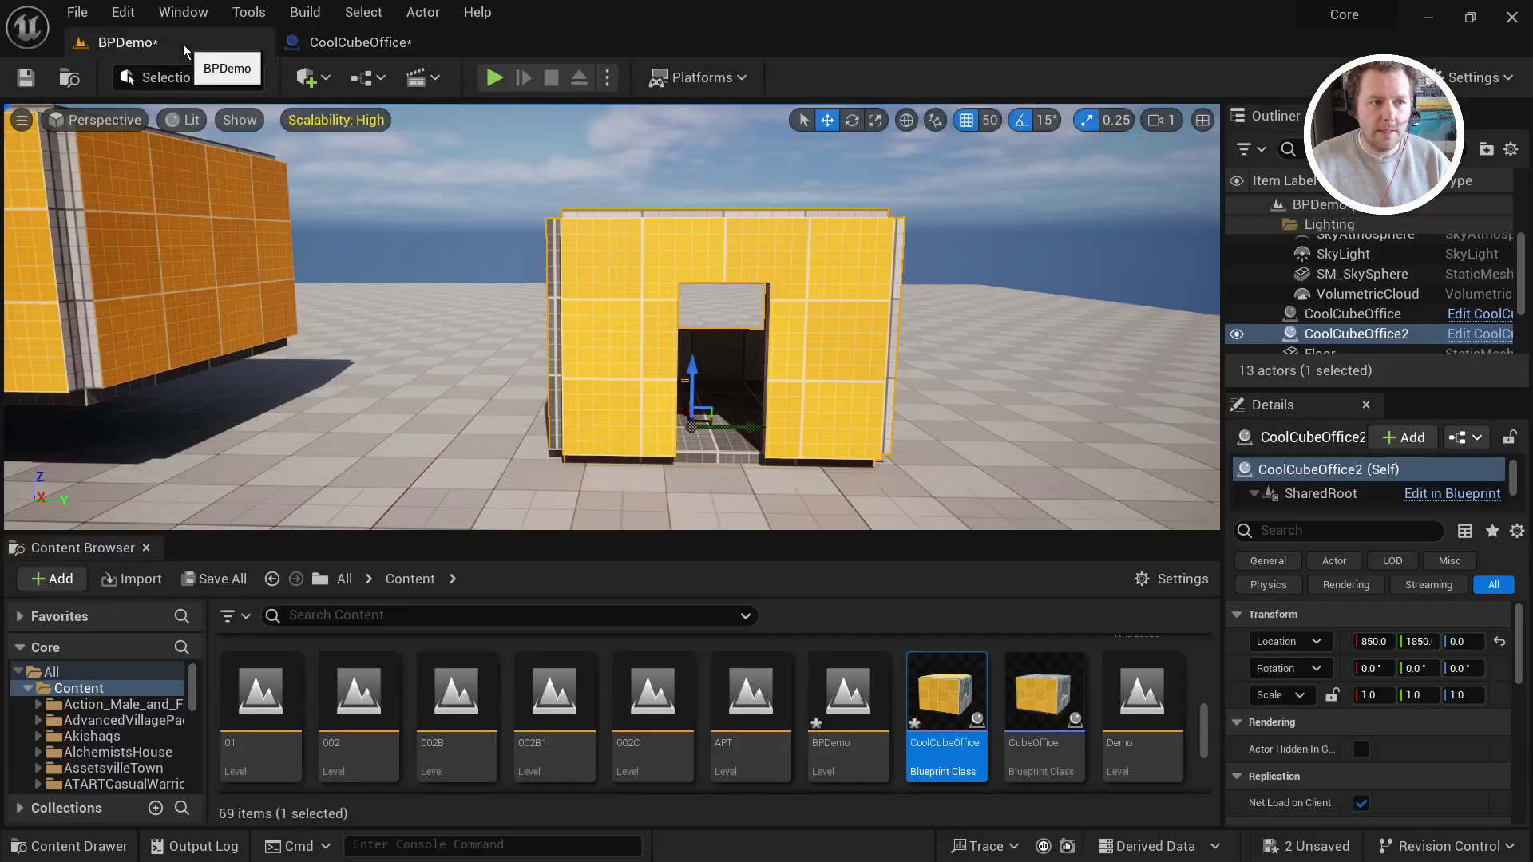
{"action": "key", "text": "s"}
{"action": "right_click_drag", "start_coordinate": [754, 392], "coordinate": [763, 192]}
{"action": "key", "text": "w"}
{"action": "key", "text": "q"}
{"action": "key", "text": "e"}
Set the CoolCubeOffice editor's grid snap size to 10 and raise the selected mesh components slightly along Z
{"action": "left_click", "coordinate": [343, 46]}
{"action": "key", "text": "w"}
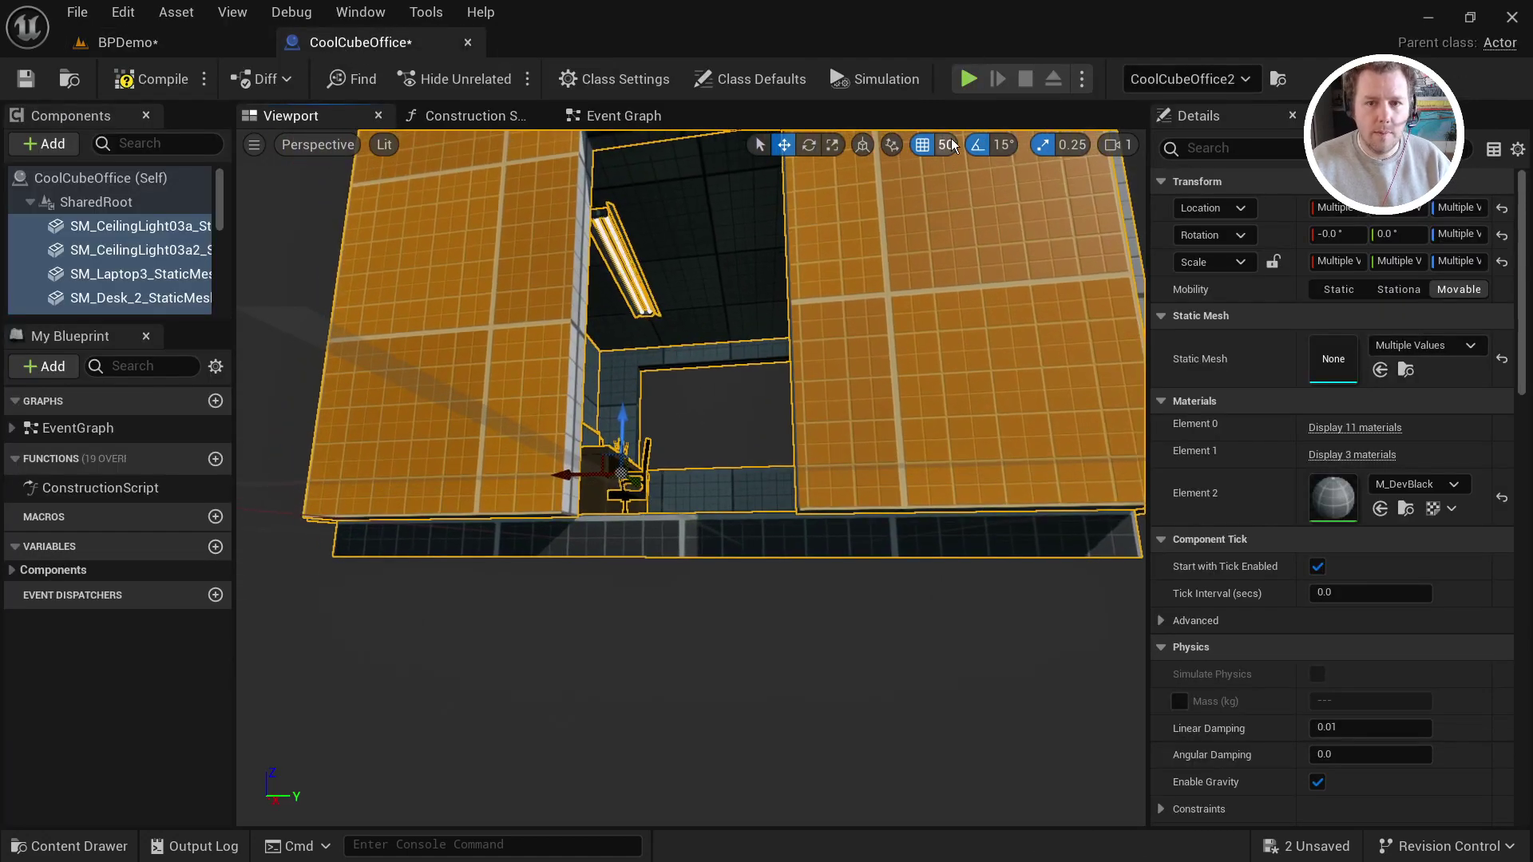
{"action": "left_click", "coordinate": [947, 144]}
{"action": "left_click", "coordinate": [970, 233]}
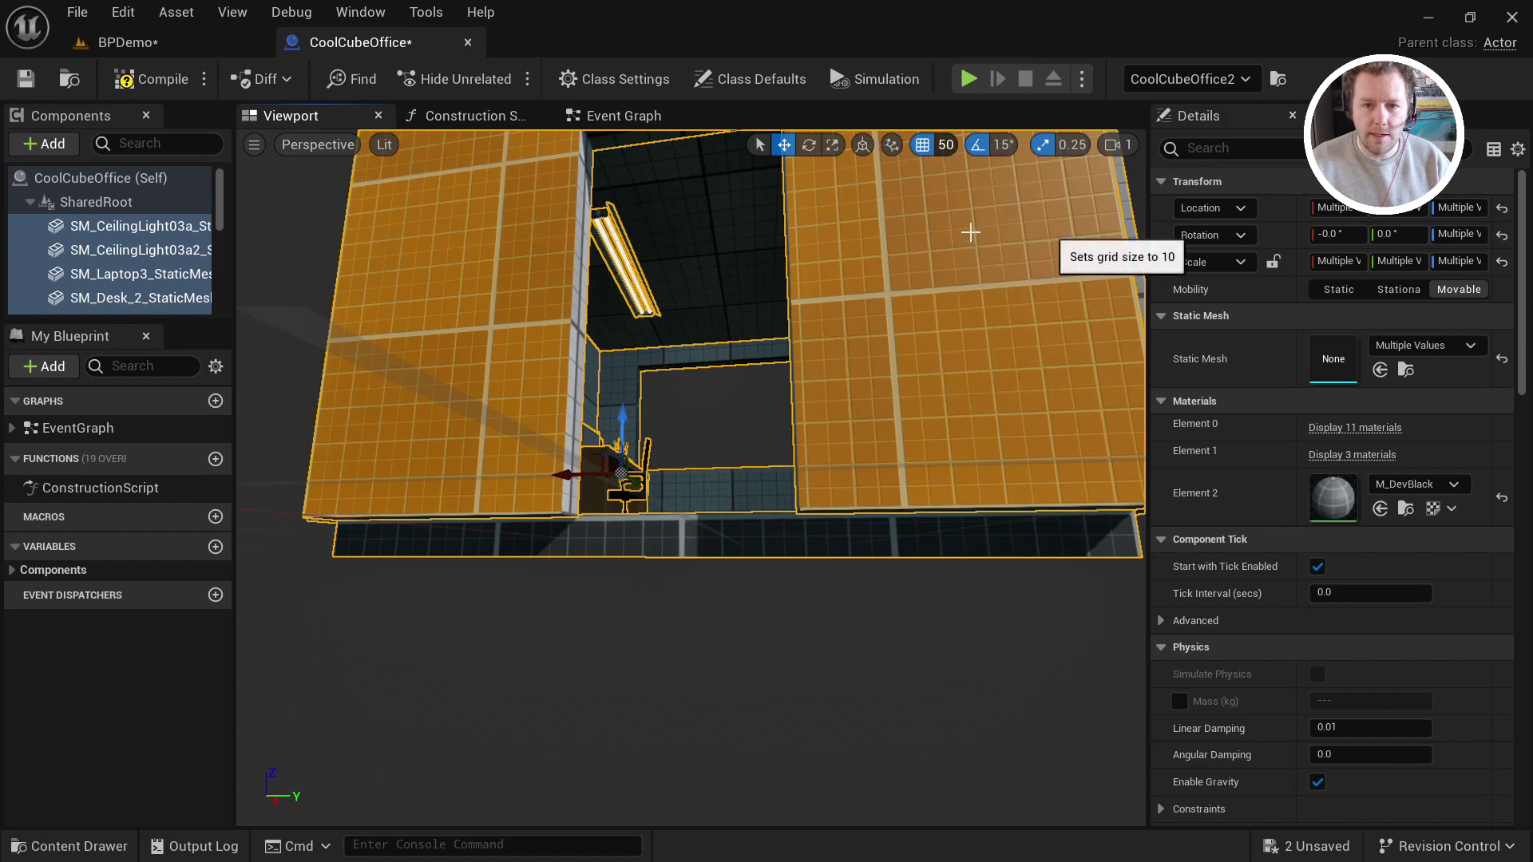
{"action": "left_click_drag", "start_coordinate": [622, 439], "coordinate": [622, 430]}
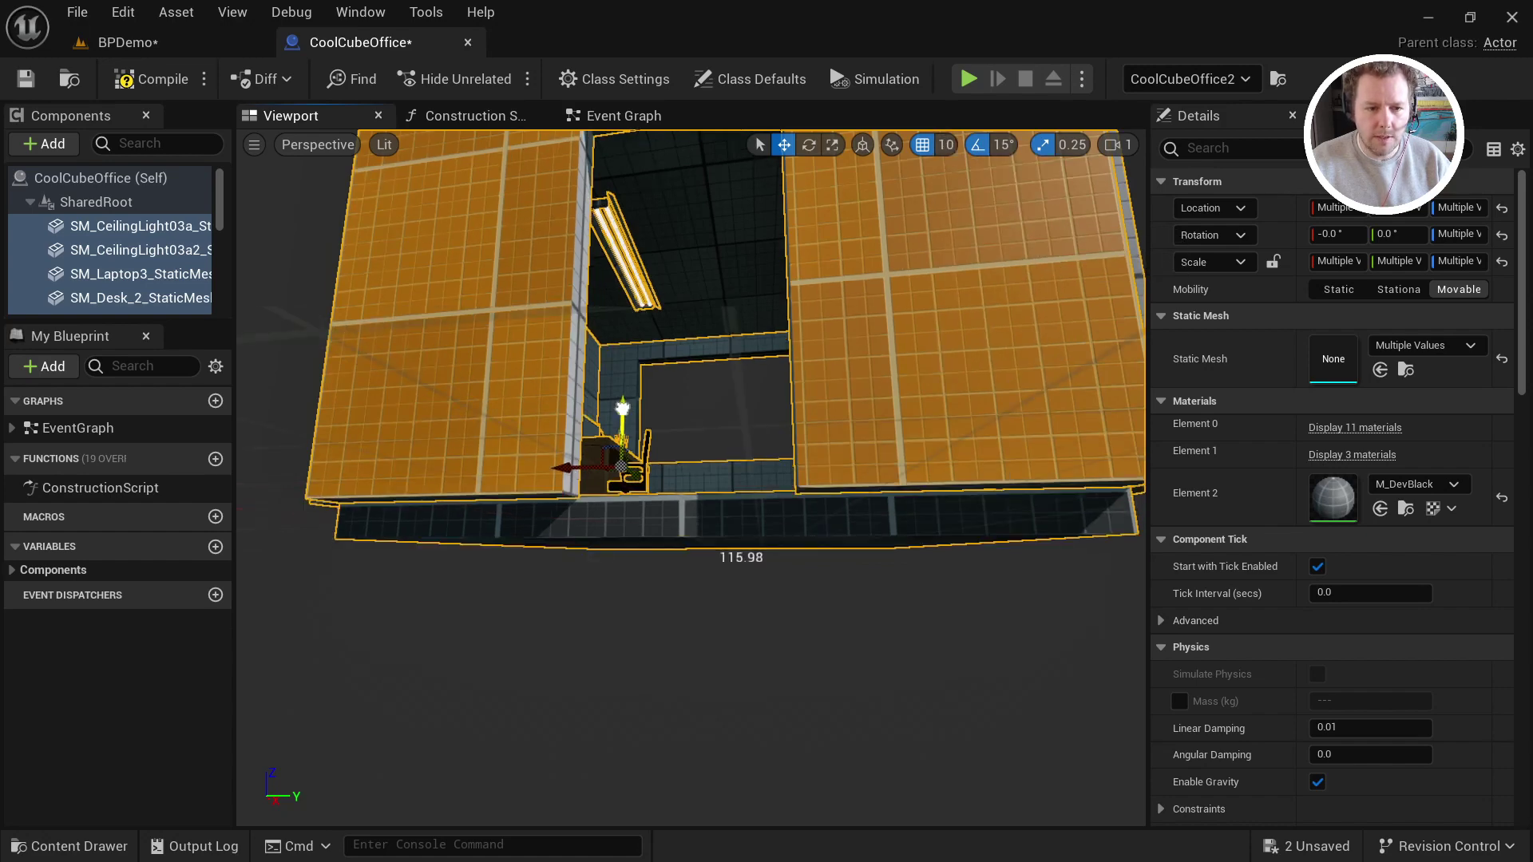
Check the copy's height in the BPDemo level and delete both placed CoolCubeOffice instances
{"action": "left_click", "coordinate": [128, 43]}
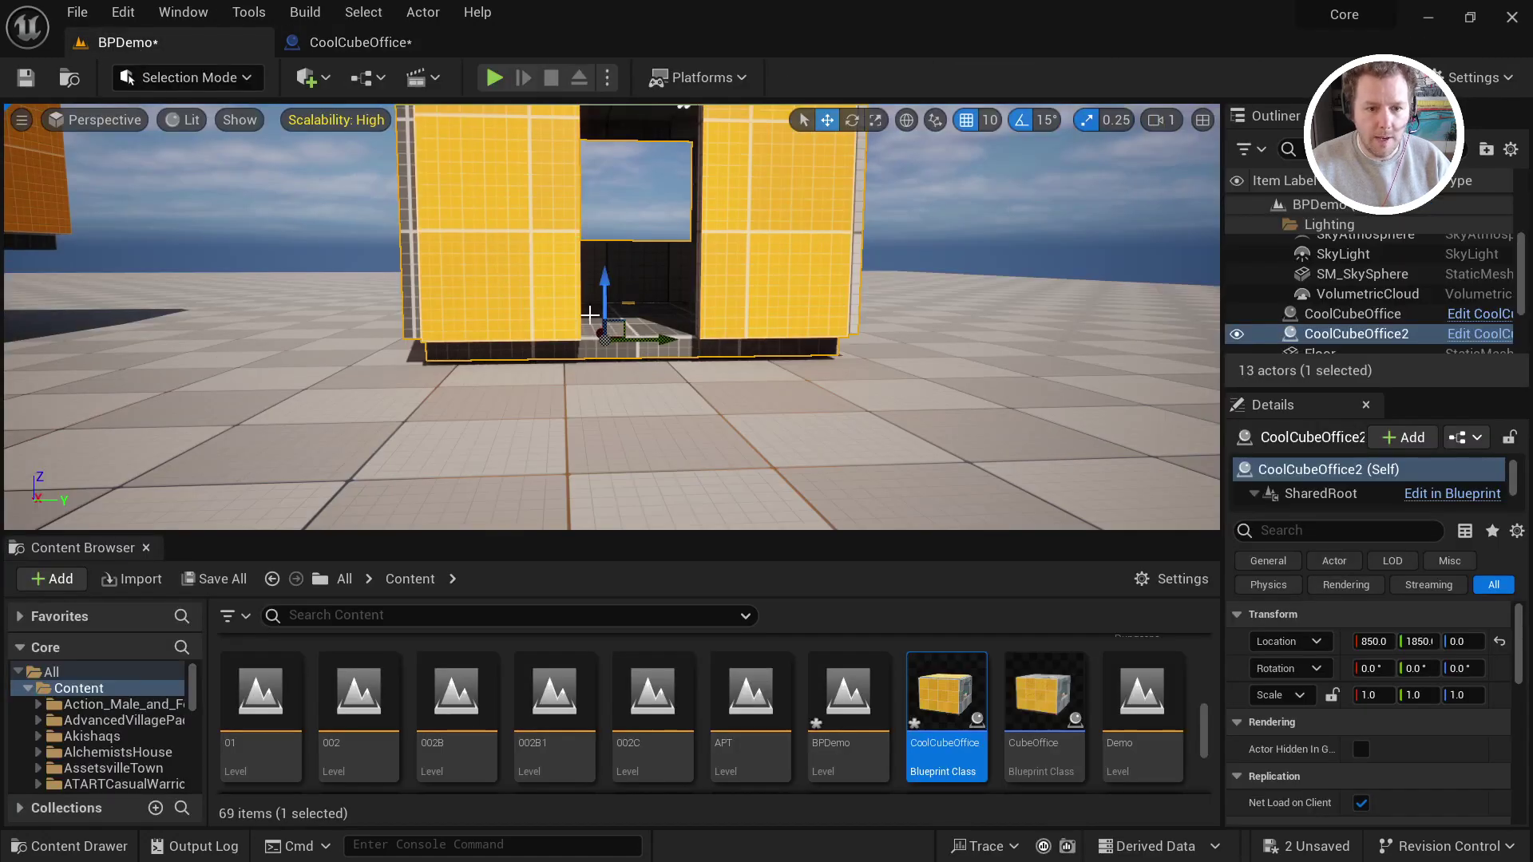
{"action": "right_click_drag", "start_coordinate": [518, 338], "coordinate": [518, 338]}
{"action": "key", "text": "w"}
{"action": "key", "text": "s"}
{"action": "left_click_drag", "start_coordinate": [517, 351], "coordinate": [518, 379]}
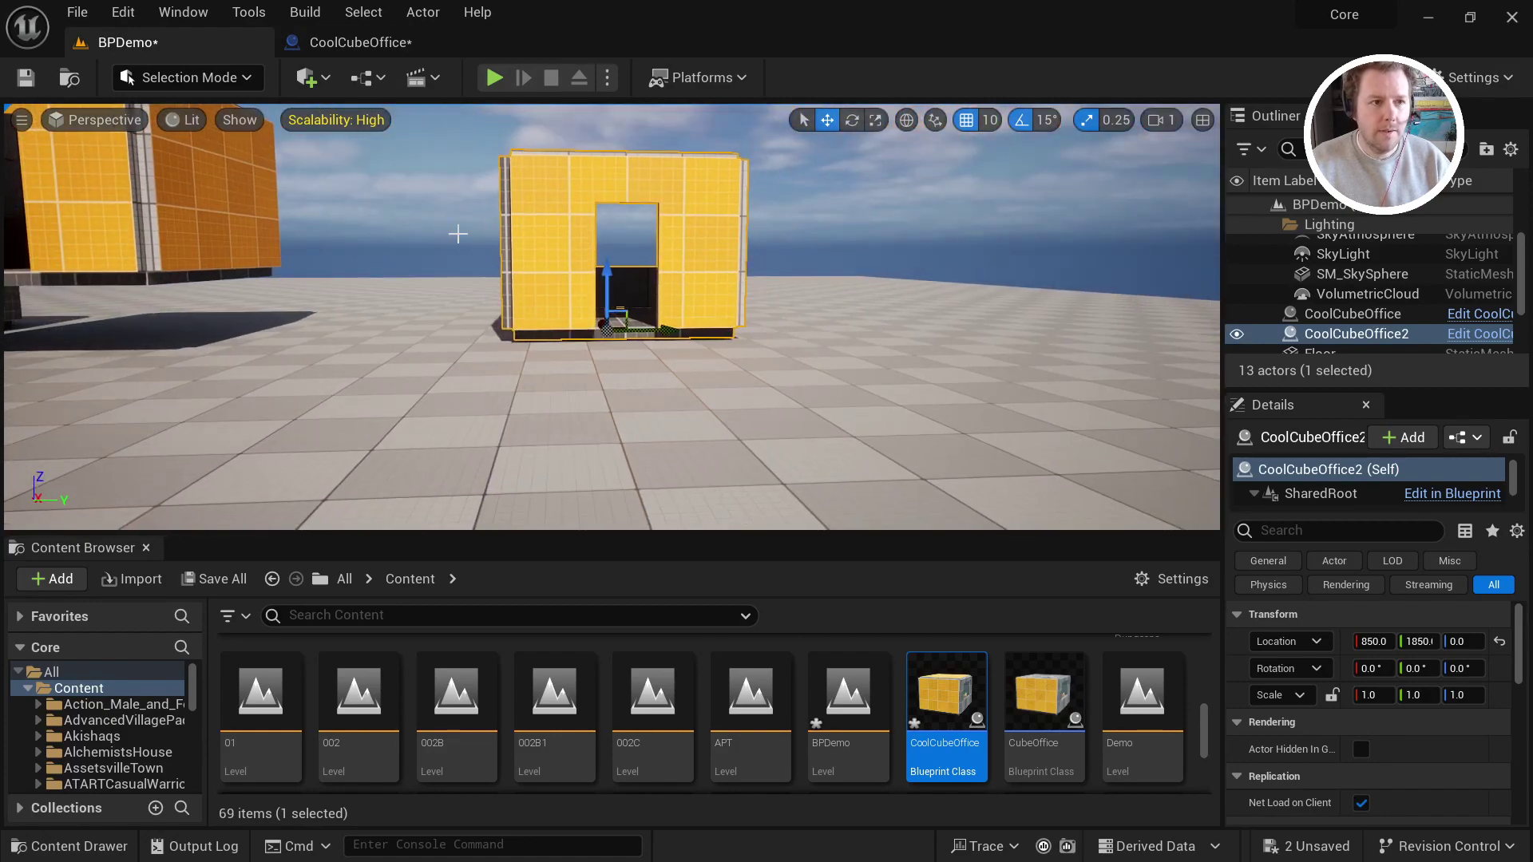
{"action": "right_click_drag", "start_coordinate": [457, 234], "coordinate": [527, 328]}
{"action": "left_click", "coordinate": [528, 328]}
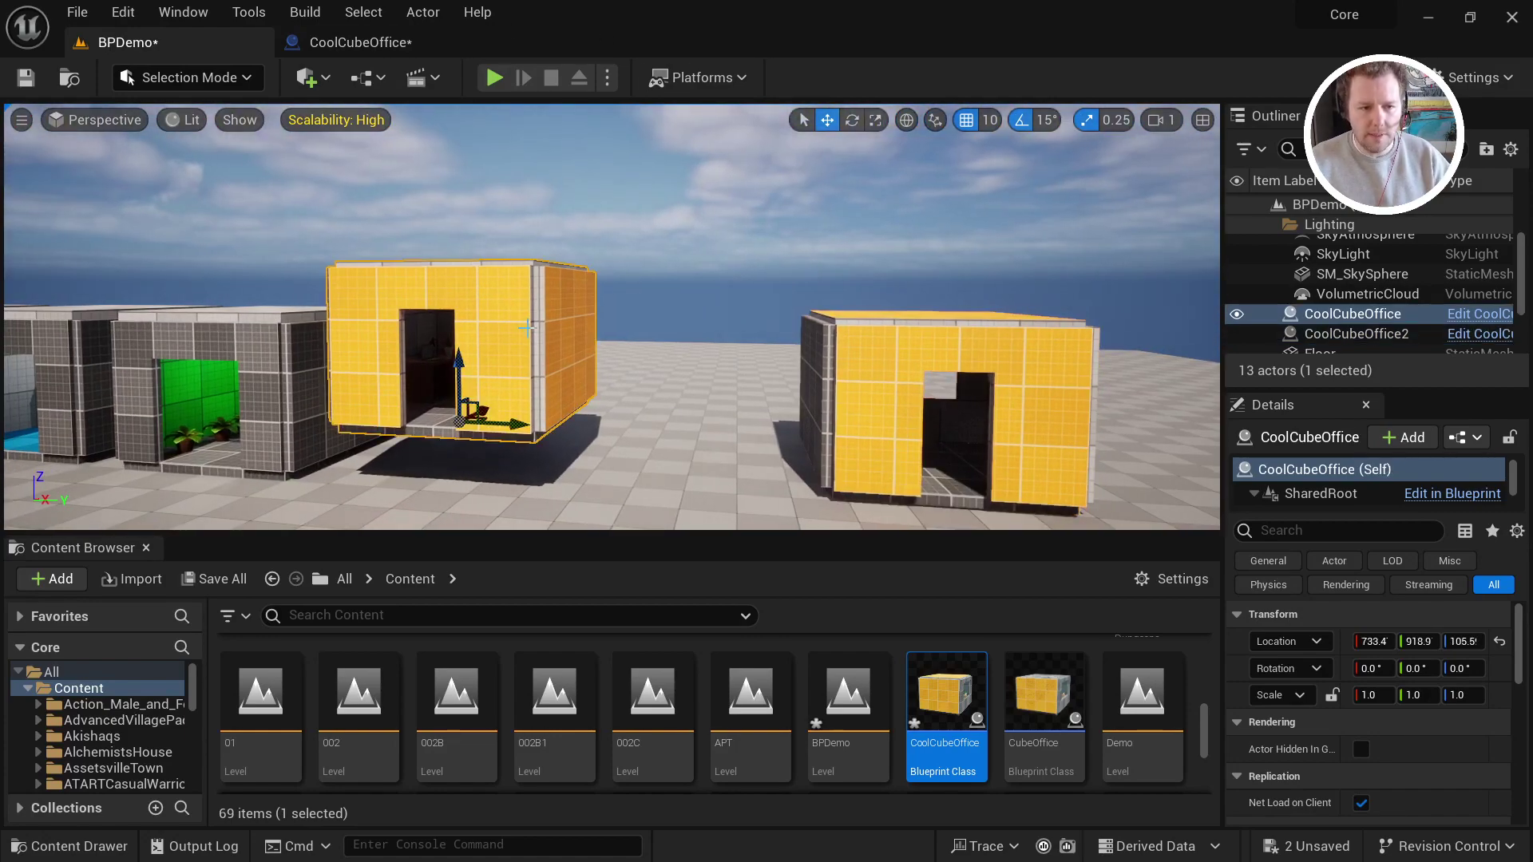
{"action": "key", "text": "Delete"}
{"action": "left_click", "coordinate": [967, 493]}
{"action": "key", "text": "Delete"}
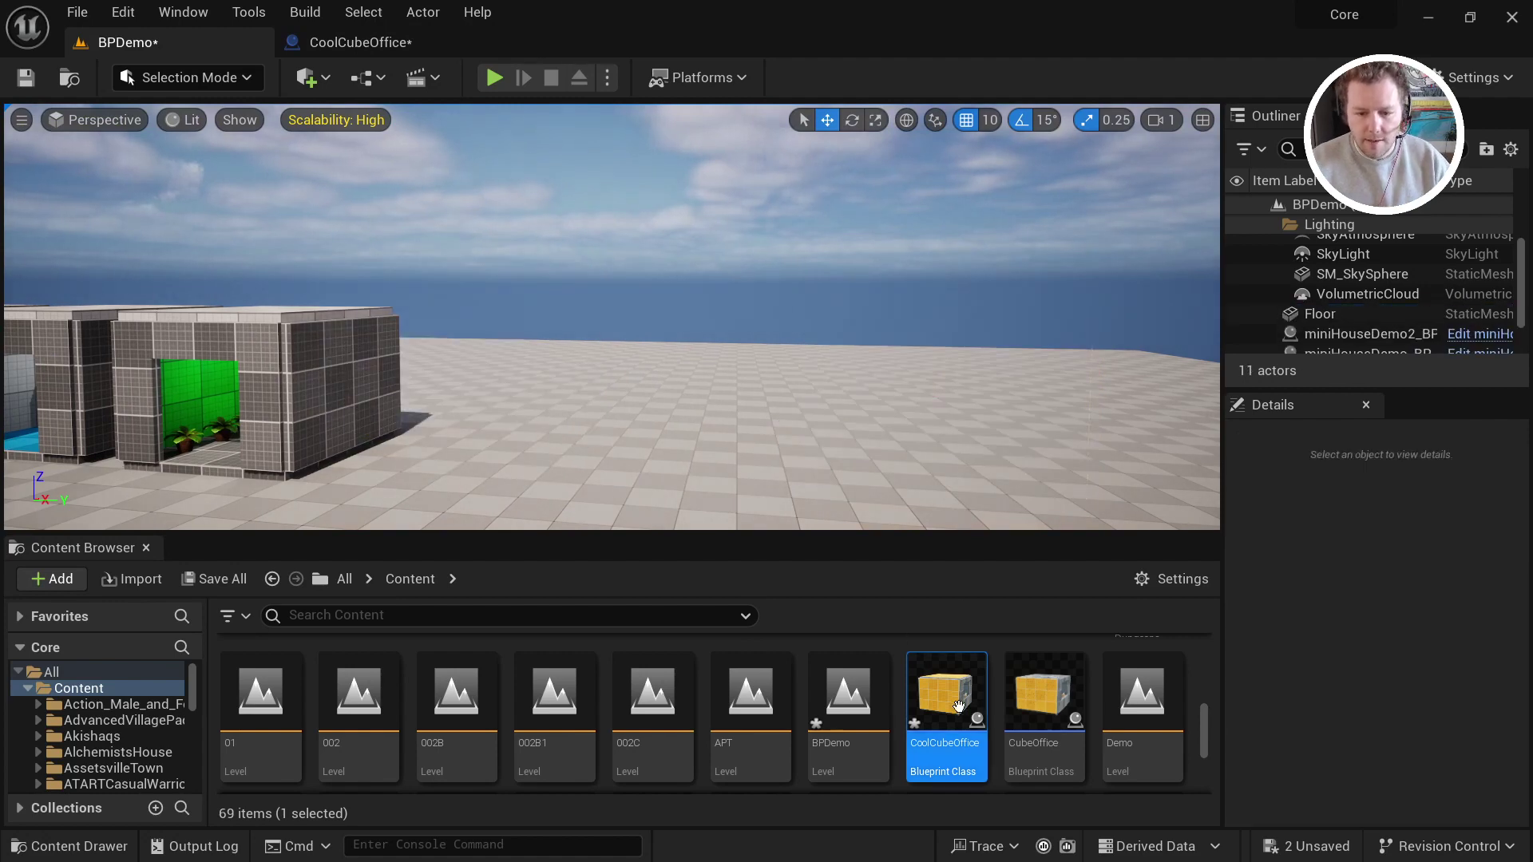
Place a new CoolCubeOffice at X 690, Y 990, Z 0 beside the green room and save all changes
{"action": "left_click_drag", "start_coordinate": [963, 697], "coordinate": [621, 456]}
{"action": "left_click_drag", "start_coordinate": [491, 477], "coordinate": [493, 477]}
{"action": "mouse_move", "coordinate": [535, 469]}
{"action": "right_mouse_down"}
{"action": "mouse_move", "coordinate": [495, 470]}
{"action": "mouse_move", "coordinate": [535, 470]}
{"action": "right_mouse_up"}
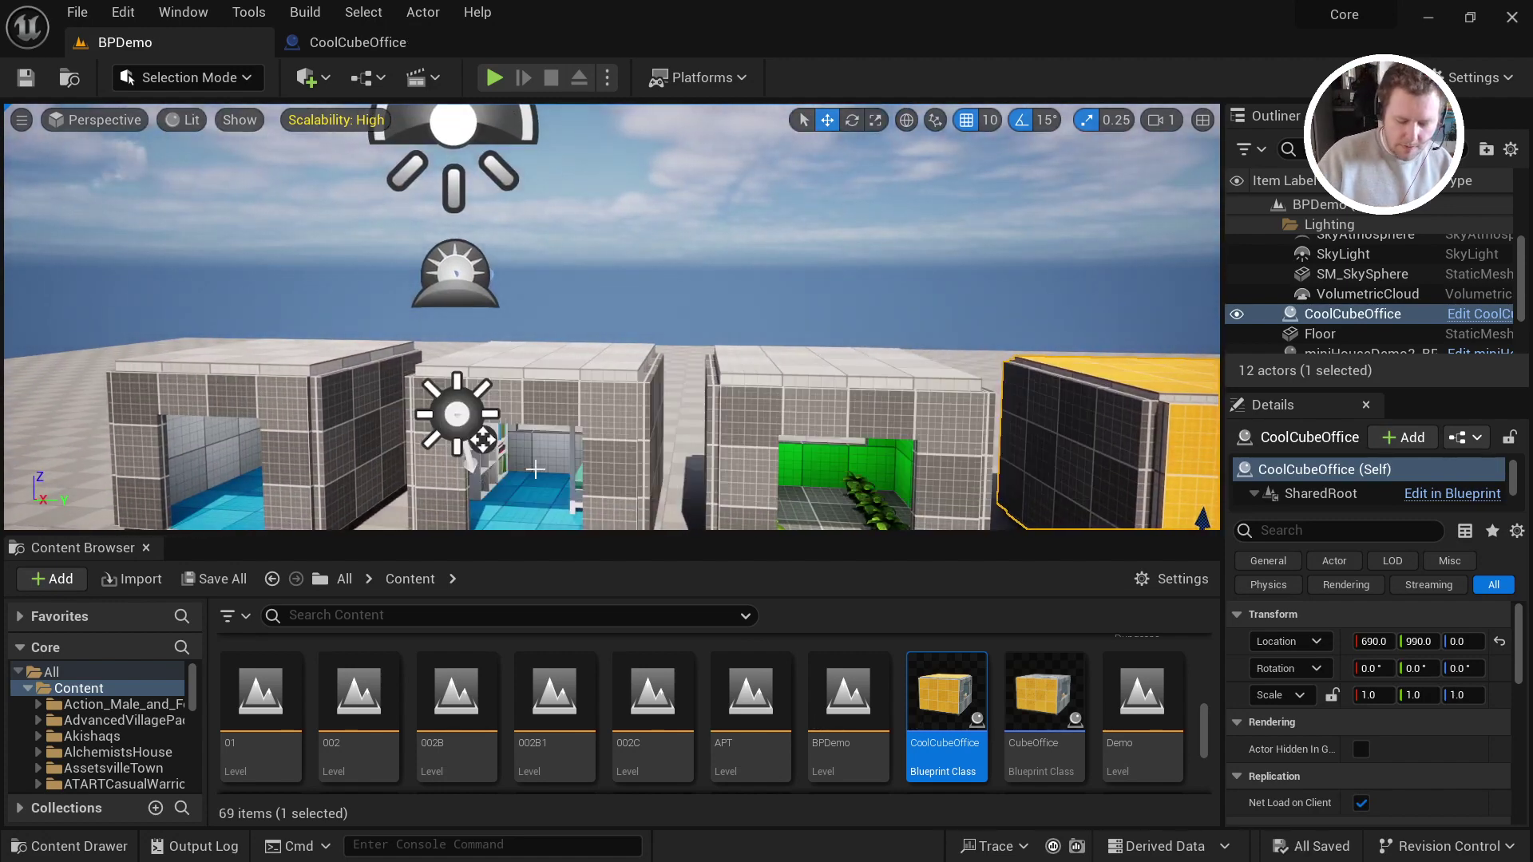
Play the level in full screen and run the character into the yellow office to inspect its interior
{"action": "key", "text": "alt+p"}
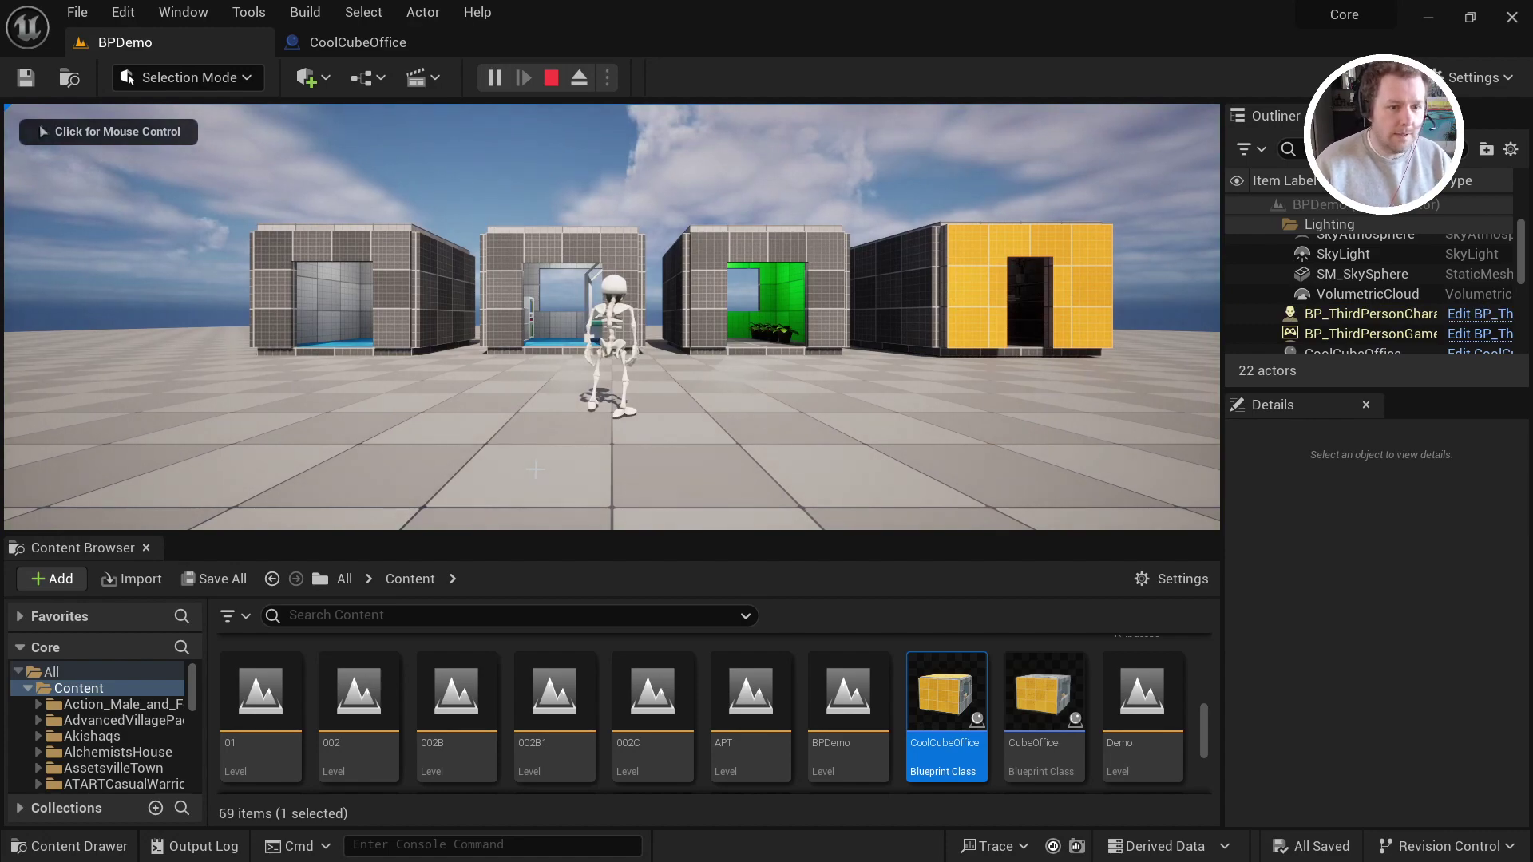
{"action": "left_click", "coordinate": [535, 470]}
{"action": "key", "text": "w"}
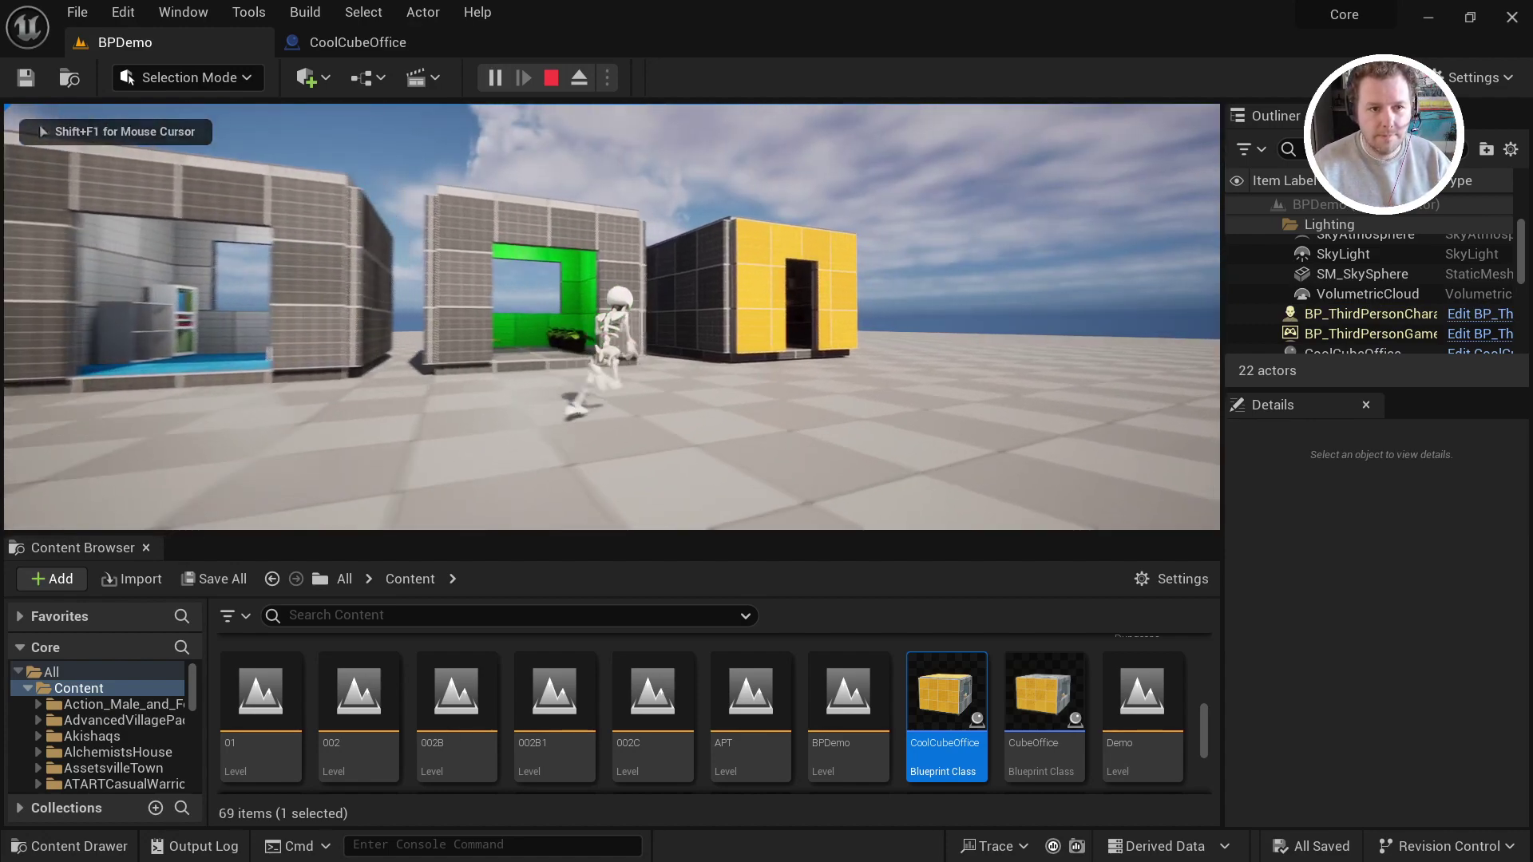
{"action": "key", "text": "shift+F1"}
{"action": "key", "text": "F11"}
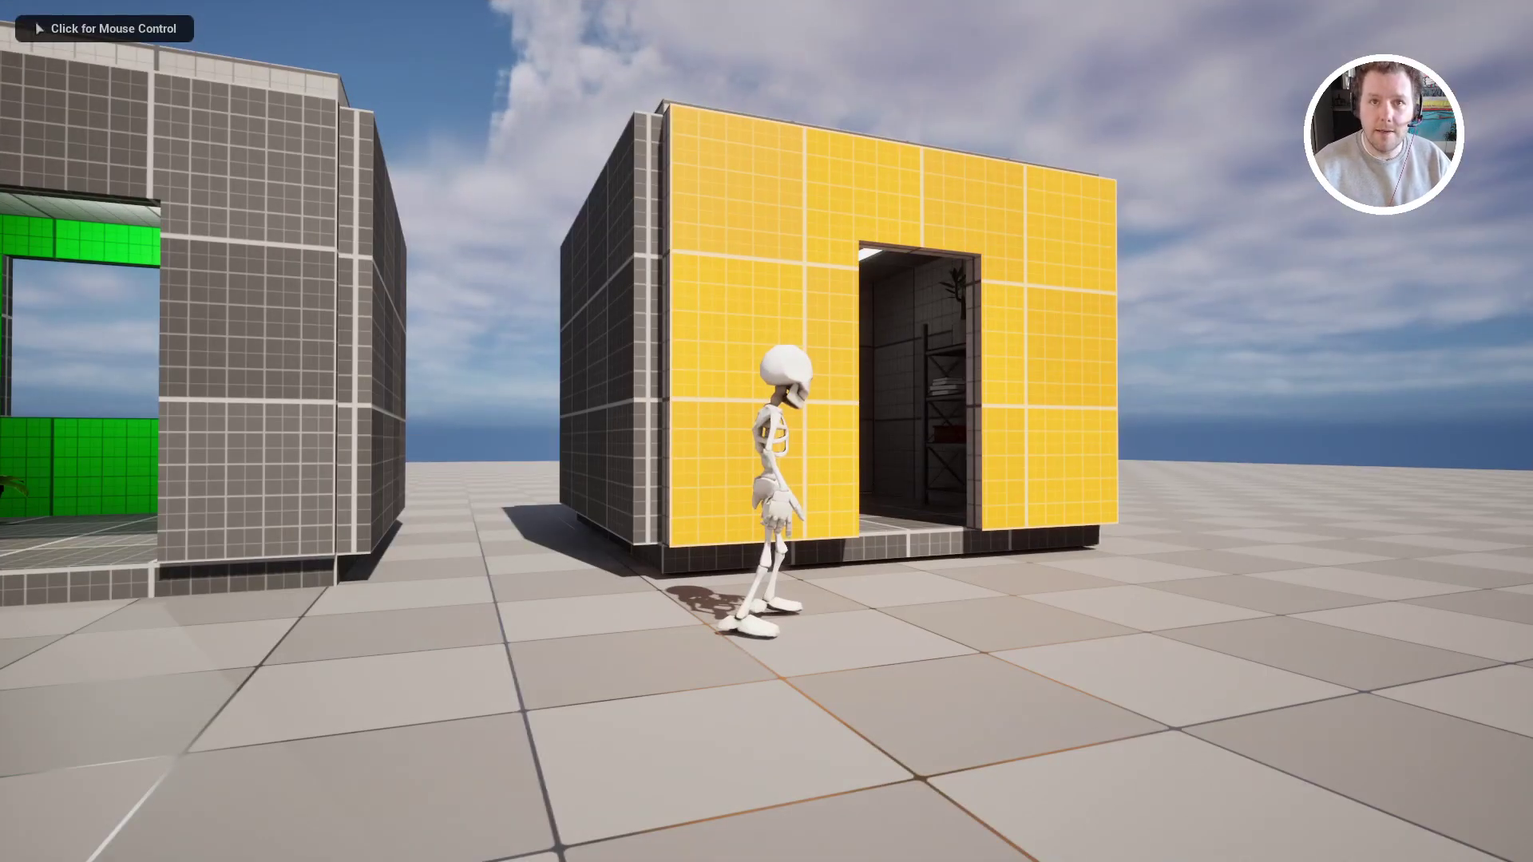
{"action": "left_click", "coordinate": [767, 431]}
{"action": "key", "text": "w"}
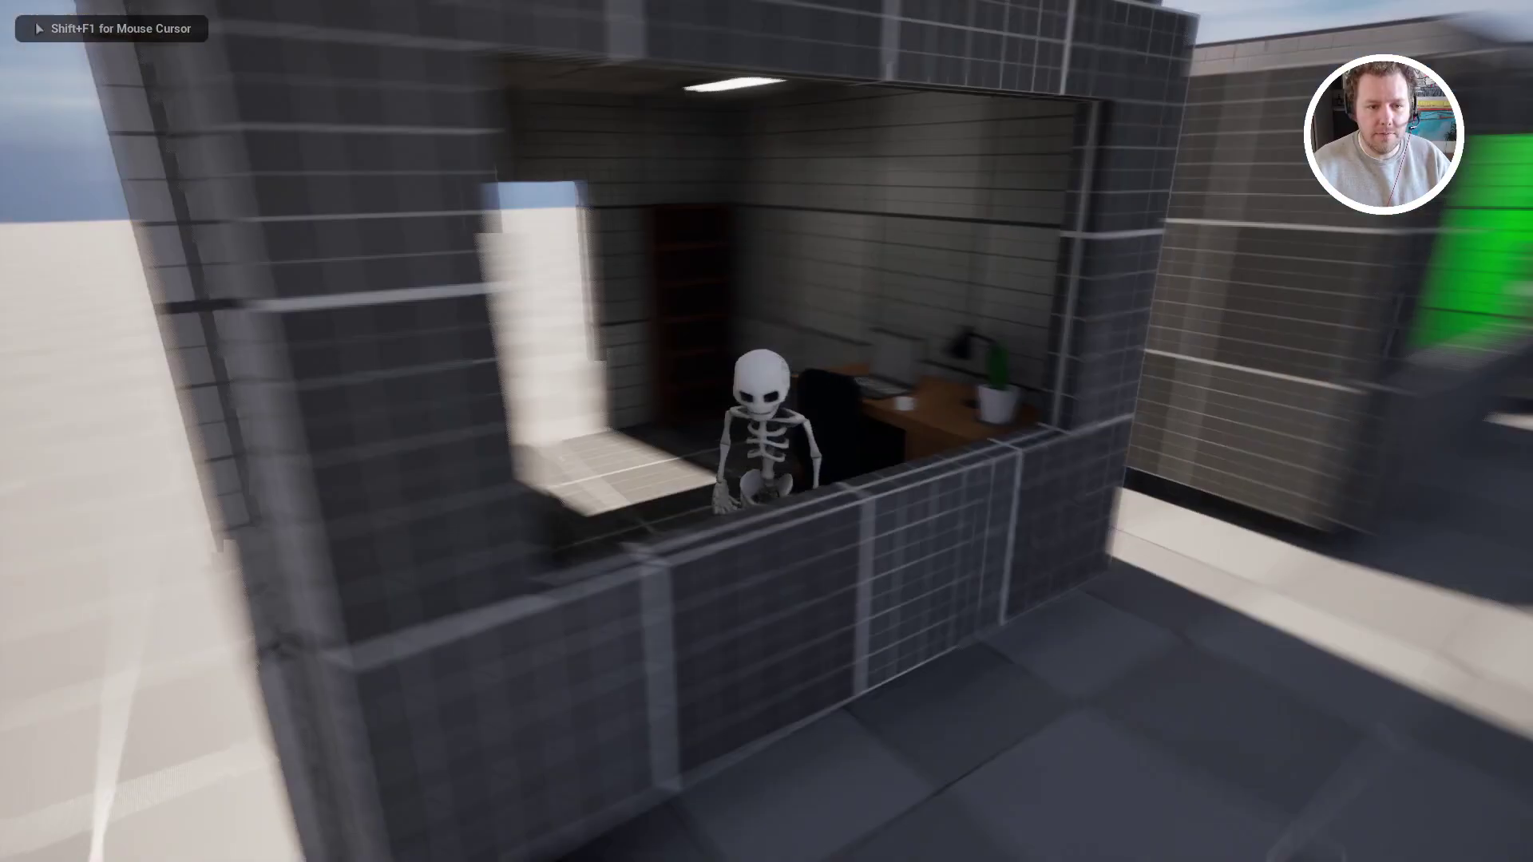